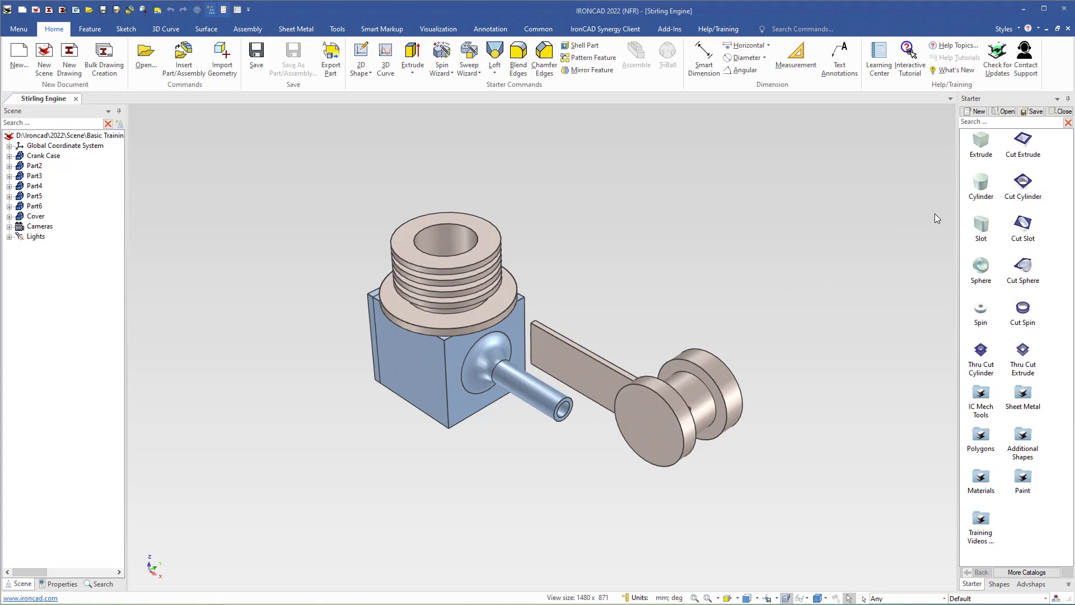
# Add a new cylinder part in front of the crank case with a 28 mm diameter and a 28 mm height
pyautogui.moveTo(983, 187); pyautogui.dragTo(508, 451)
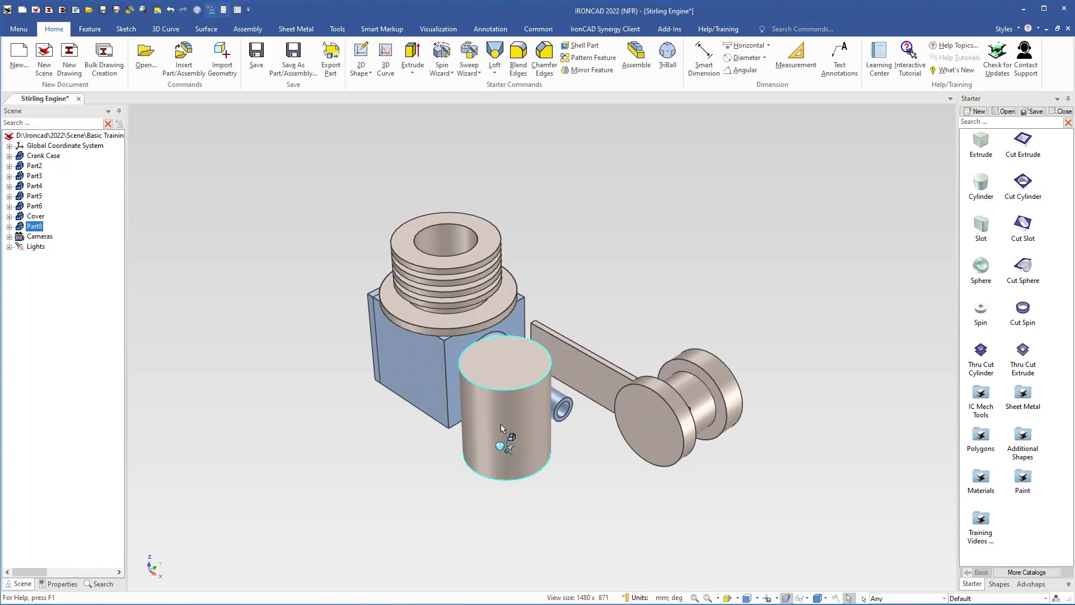
pyautogui.click(501, 424)
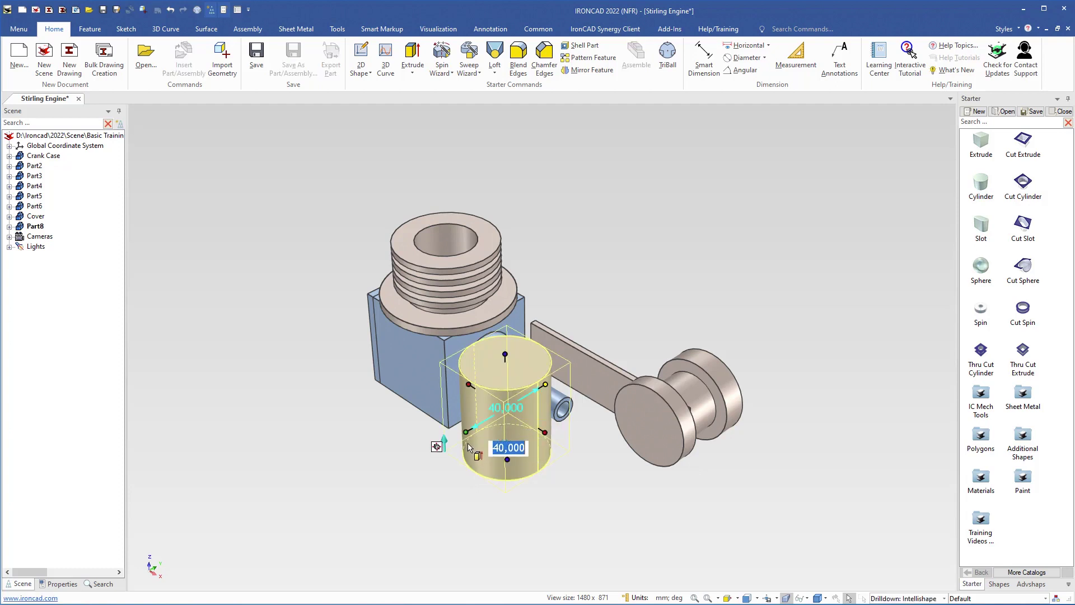
pyautogui.write('28')
pyautogui.press('Return')
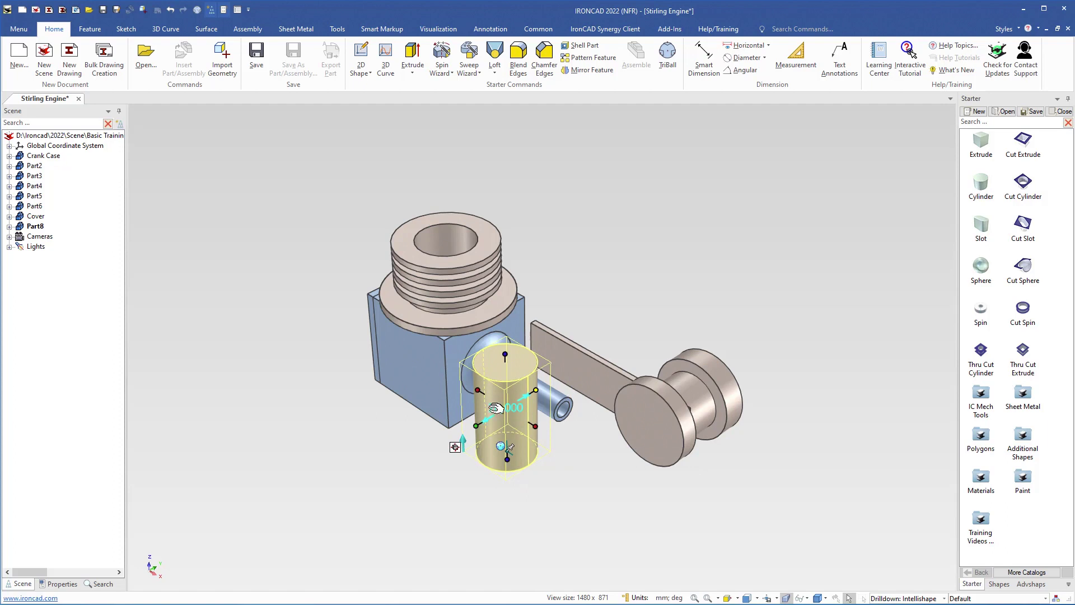
pyautogui.click(511, 352)
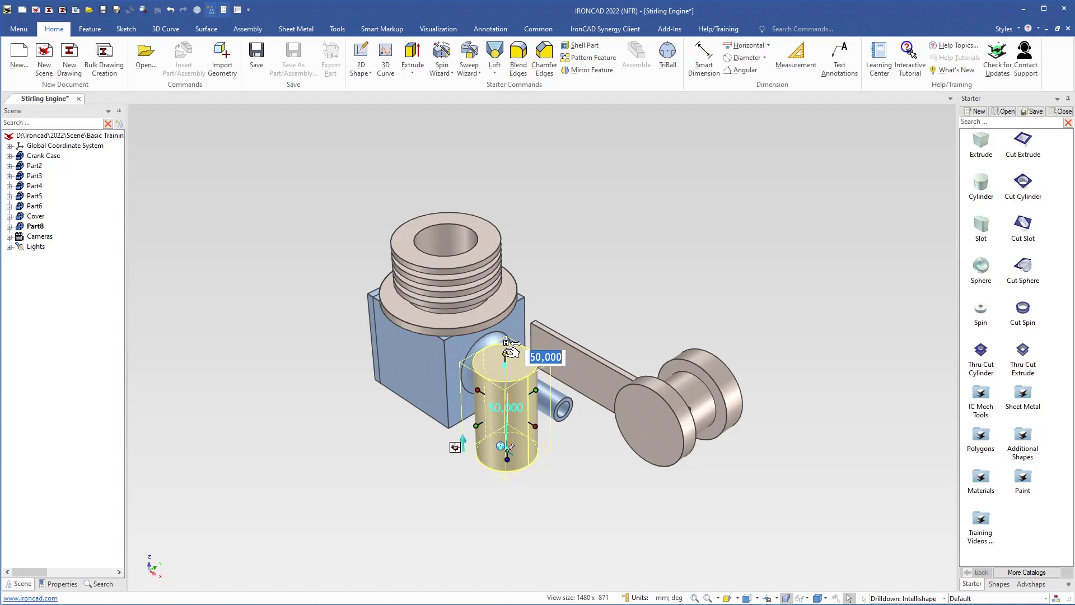
pyautogui.write('28')
pyautogui.press('Return')
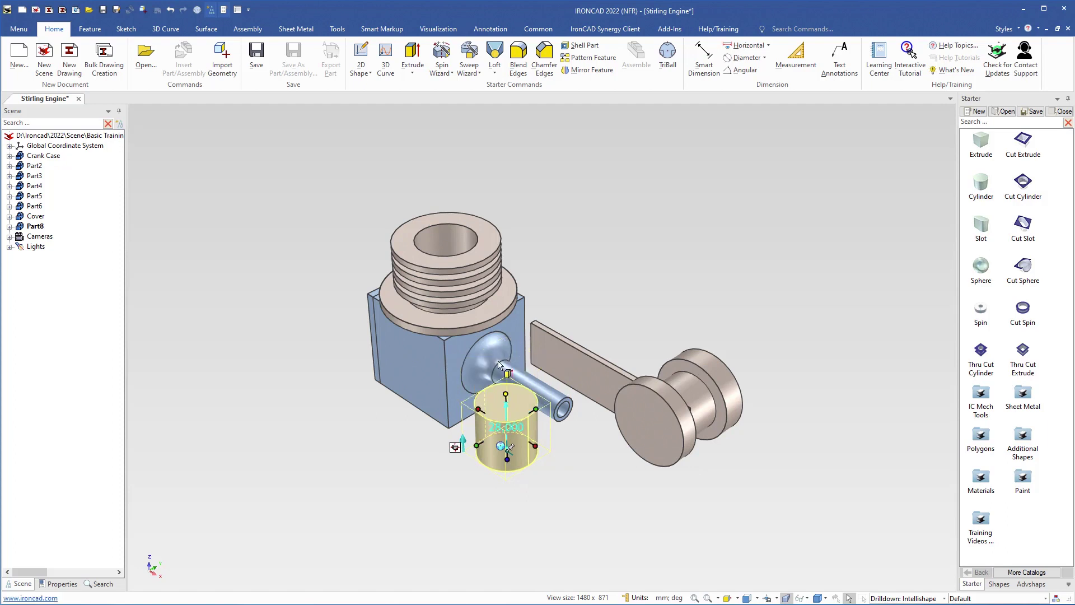
pyautogui.click(539, 486)
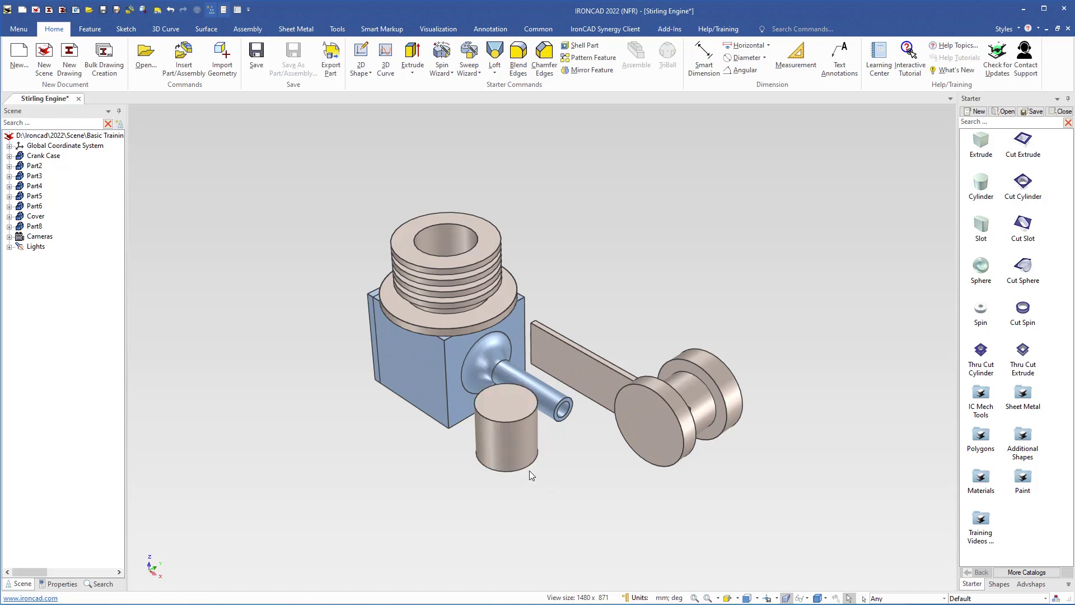
# Reposition only the new cylinder's TriBall to the midpoint between its top face and a point on its bottom edge
pyautogui.click(509, 444)
pyautogui.scroll(3, 509, 445)
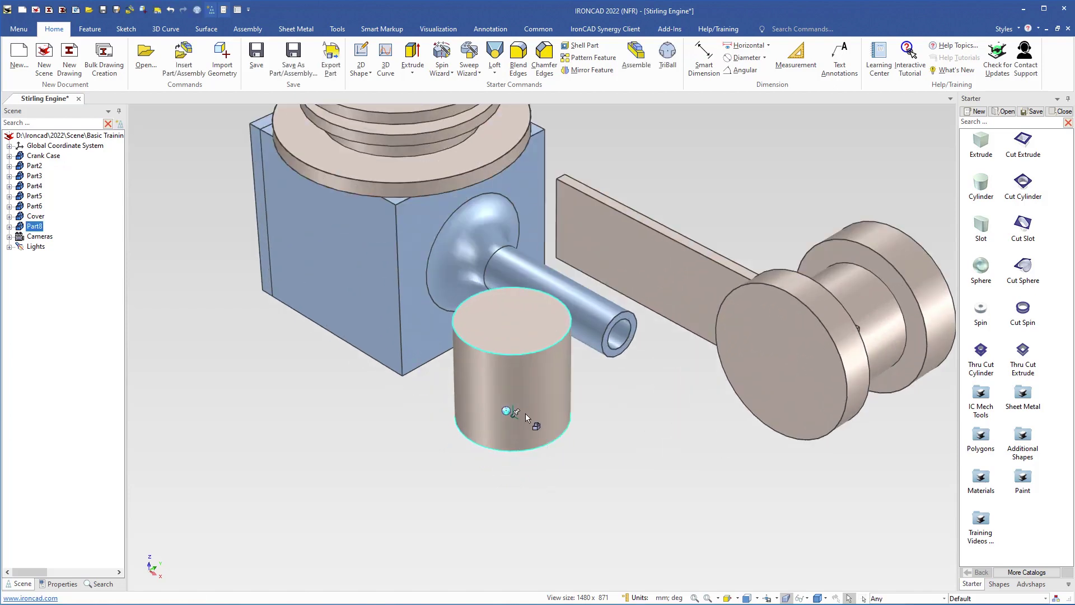
pyautogui.press('F10')
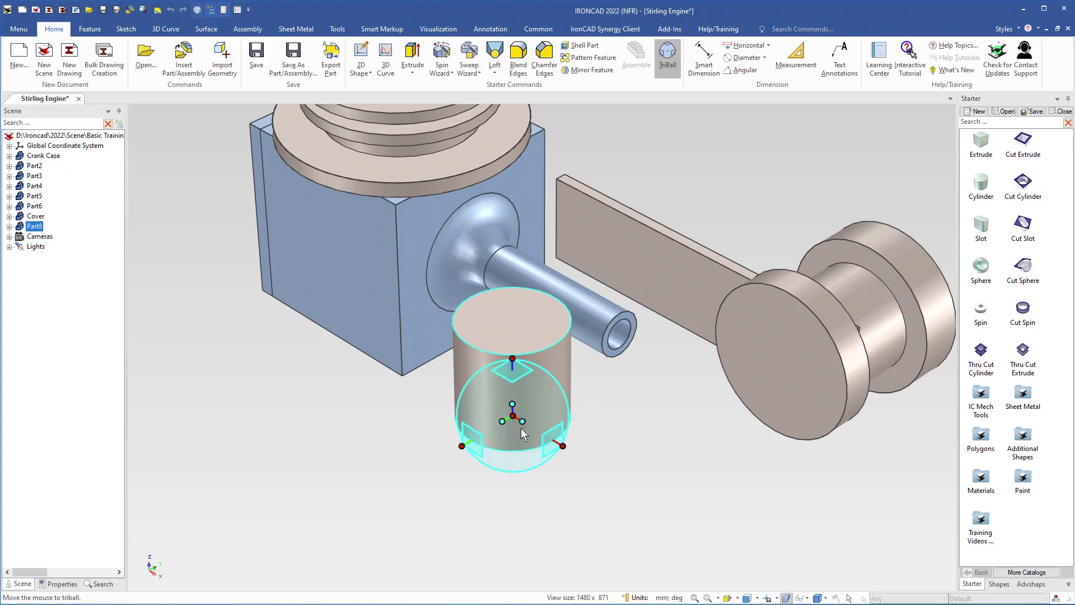
pyautogui.moveTo(516, 428)
pyautogui.mouseDown(button='middle')
pyautogui.moveTo(502, 411)
pyautogui.moveTo(520, 435)
pyautogui.mouseUp(button='middle')
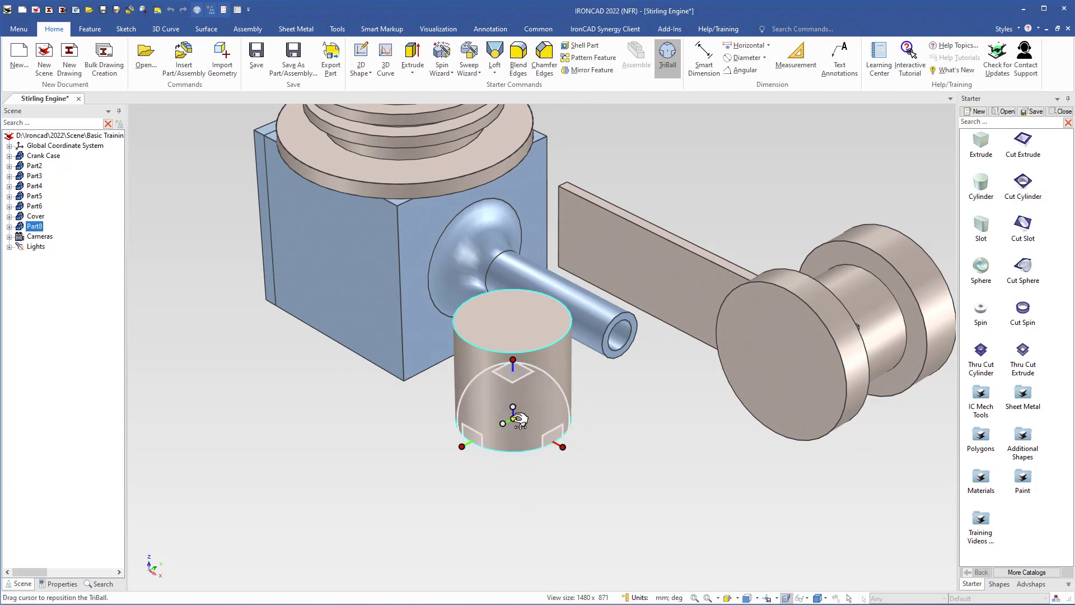
pyautogui.rightClick(518, 361)
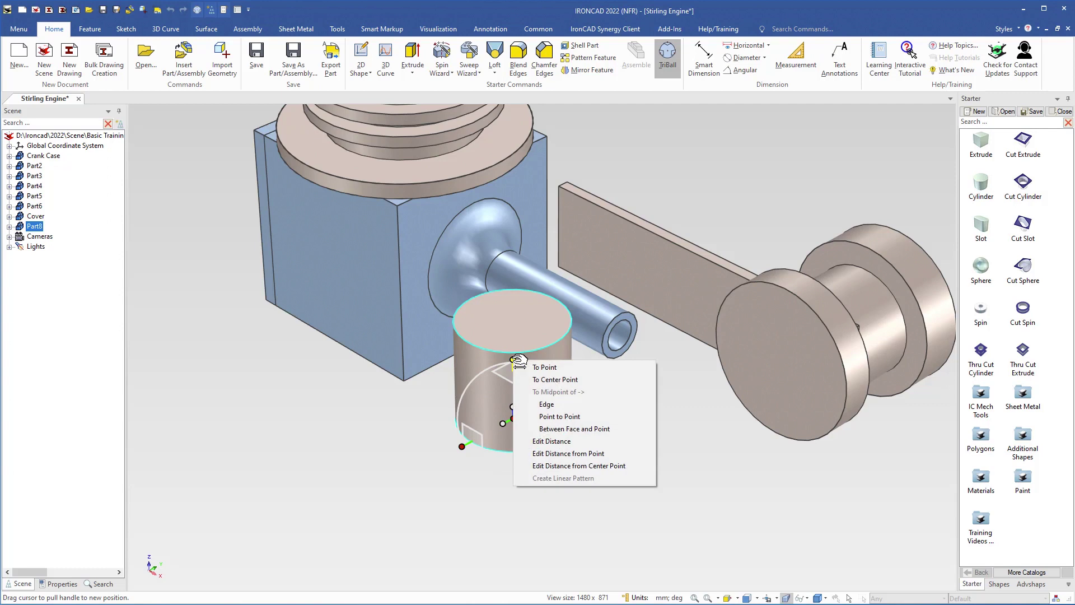
pyautogui.click(550, 429)
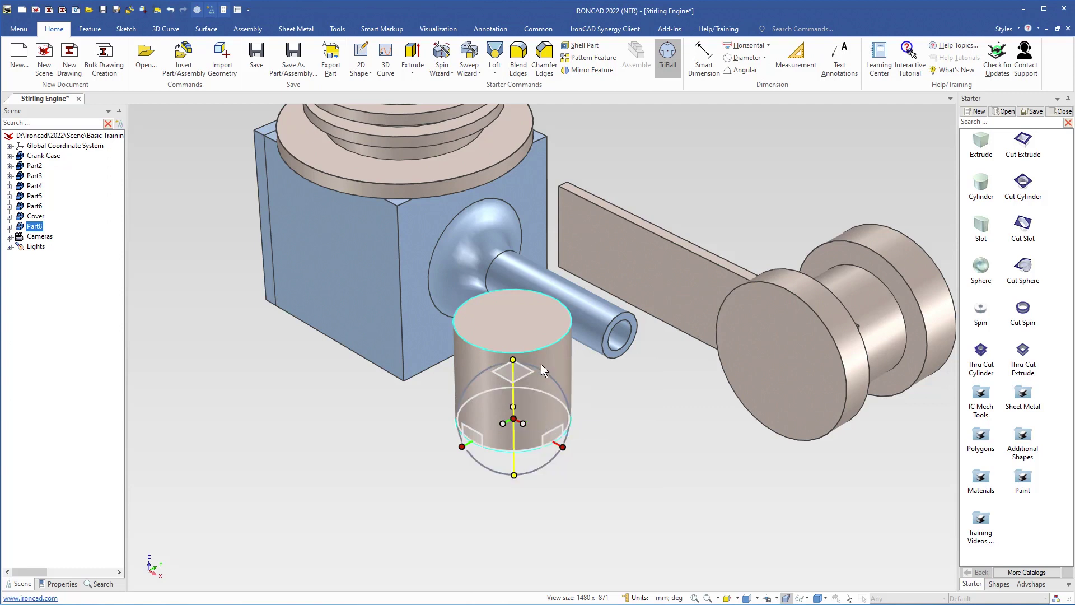
pyautogui.click(518, 326)
pyautogui.click(531, 449)
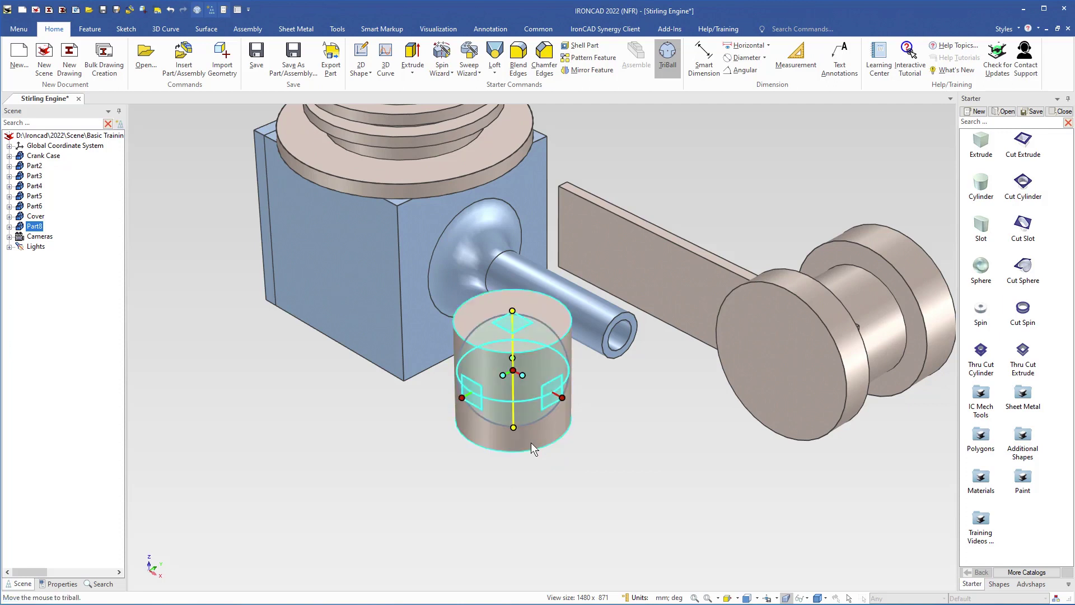
# Move the new cylinder by its TriBall centre onto the axis of the crank case's protruding tube
pyautogui.moveTo(521, 437); pyautogui.dragTo(496, 377, button='middle')
pyautogui.moveTo(522, 418); pyautogui.dragTo(538, 463, button='middle')
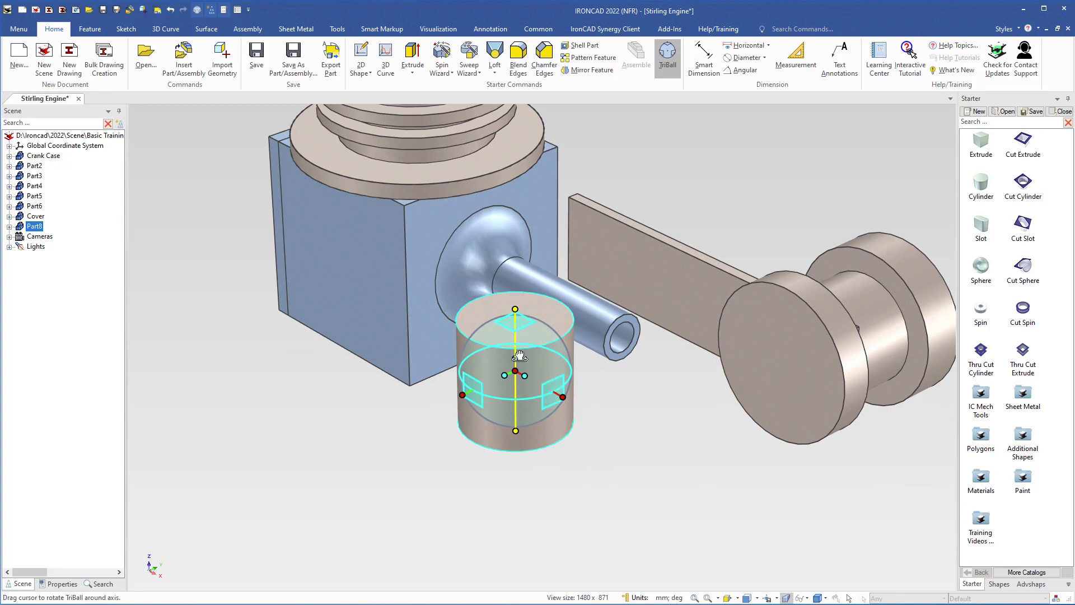
pyautogui.click(602, 423)
pyautogui.moveTo(455, 371); pyautogui.dragTo(433, 430, button='middle')
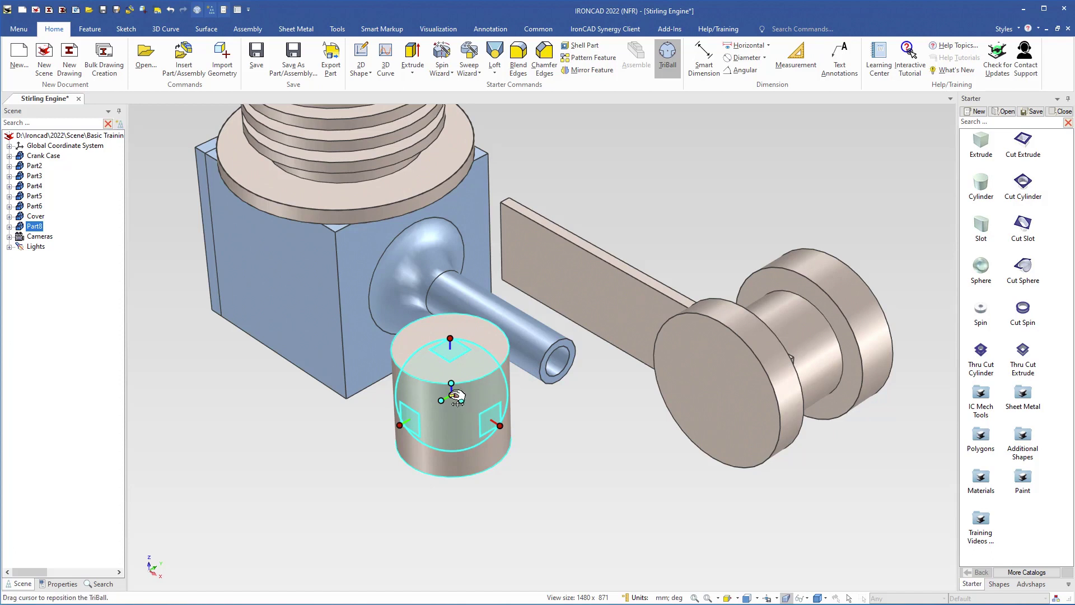
pyautogui.moveTo(457, 398); pyautogui.dragTo(504, 315)
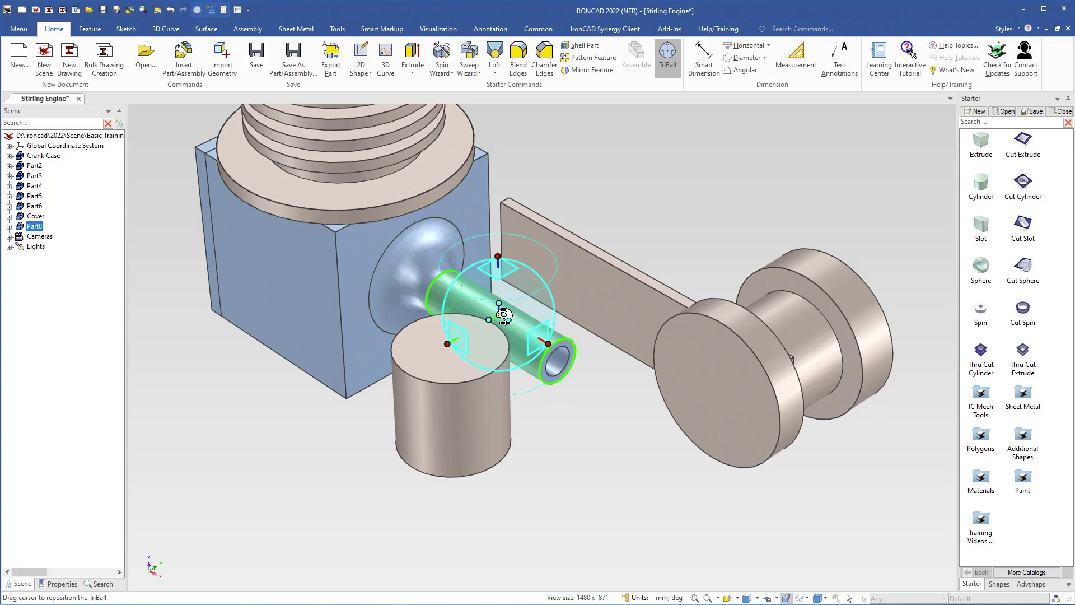
pyautogui.moveTo(505, 316); pyautogui.dragTo(500, 323)
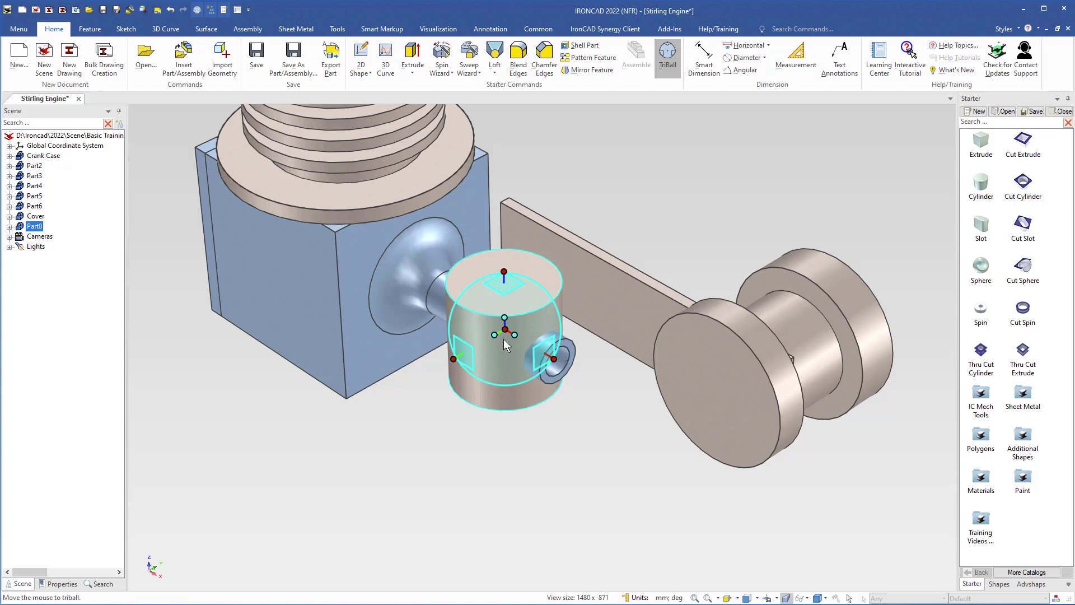
# Set the cylinder's distance along the tube to 25 mm from the crank case's side face
pyautogui.rightClick(558, 360)
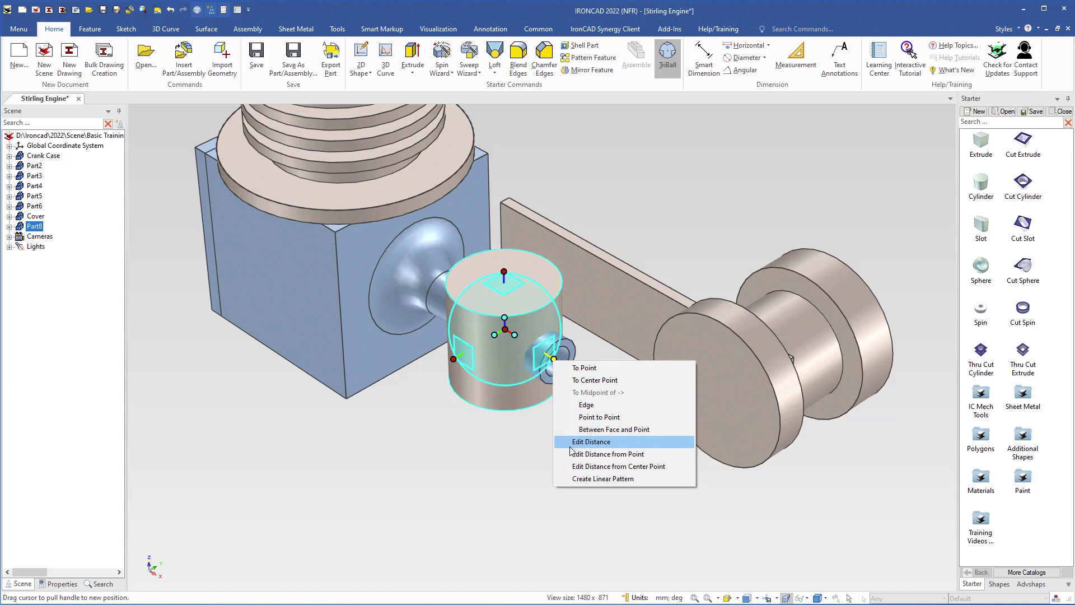
pyautogui.click(593, 460)
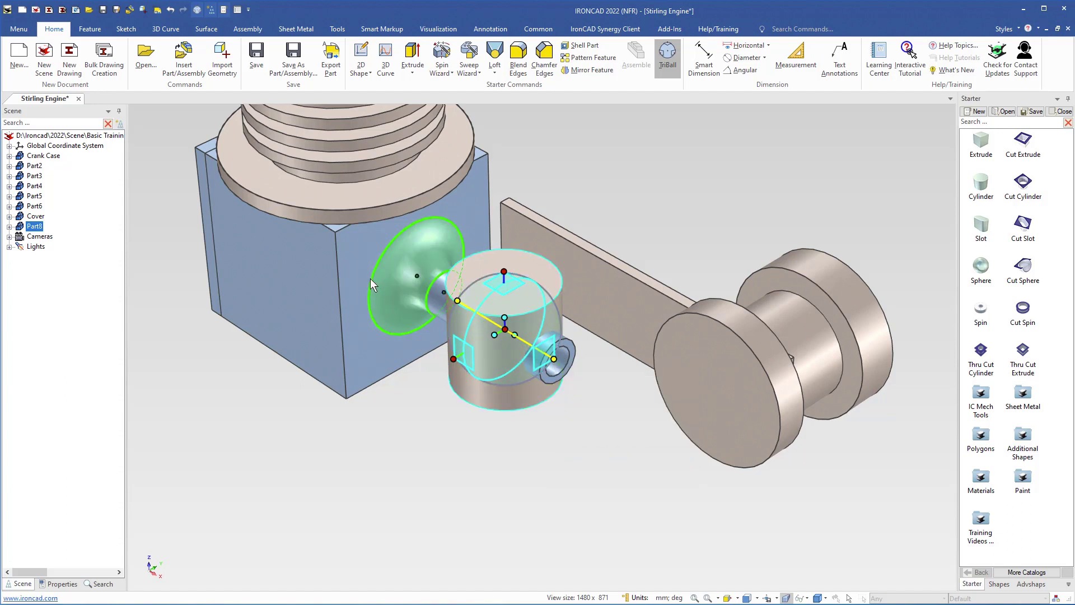
pyautogui.click(363, 258)
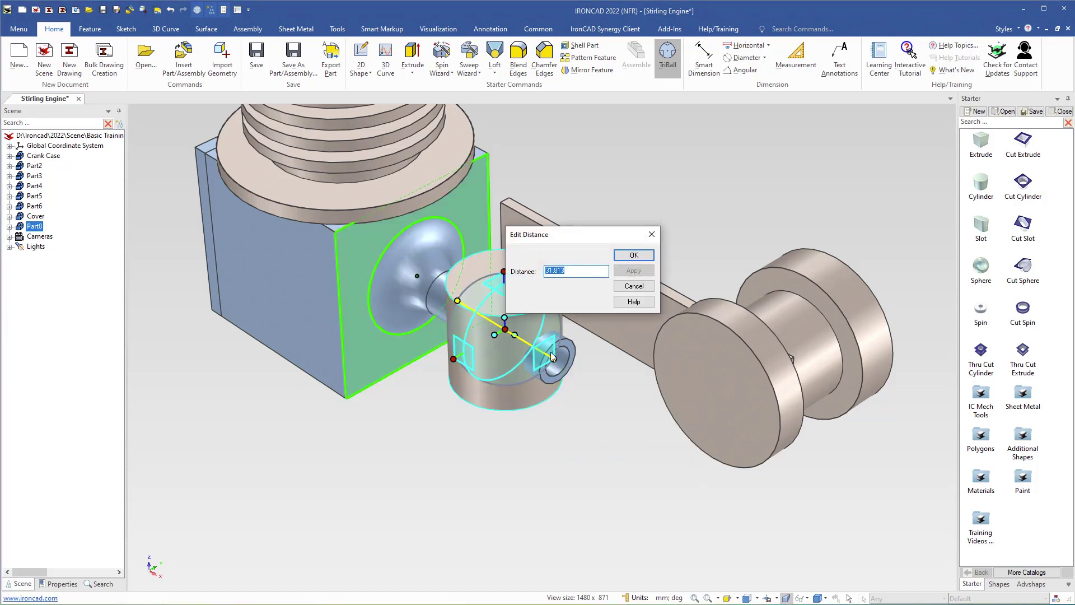
pyautogui.write('25')
pyautogui.press('Return')
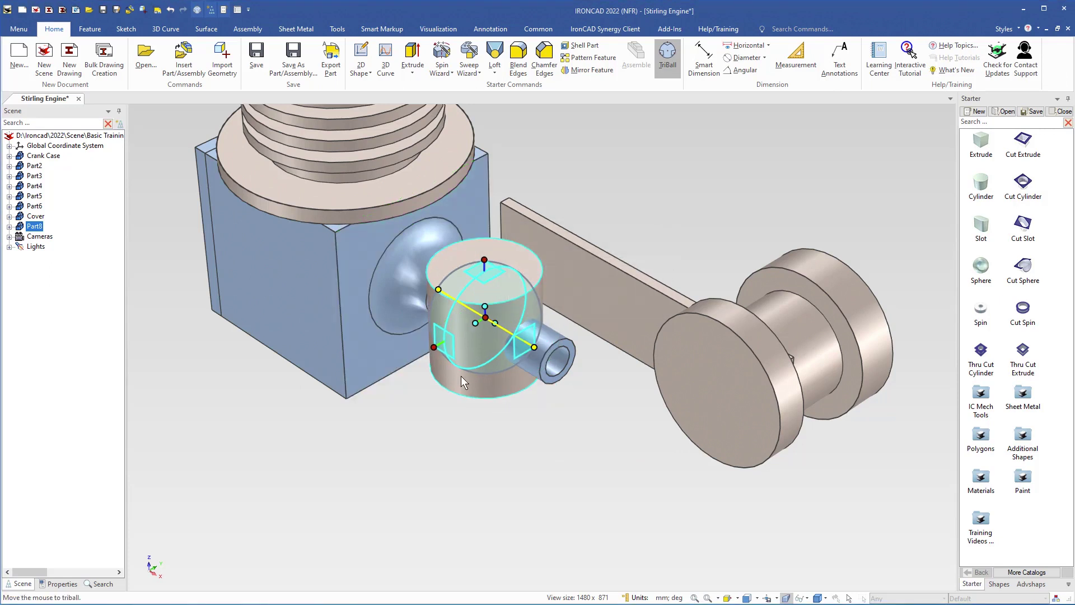
pyautogui.press('F10')
pyautogui.click(463, 431)
# Add a Cut Cylinder shape to the curved side of the new cylinder, beside the protruding tube
pyautogui.moveTo(463, 431); pyautogui.dragTo(411, 274, button='middle')
pyautogui.scroll(3, 536, 331)
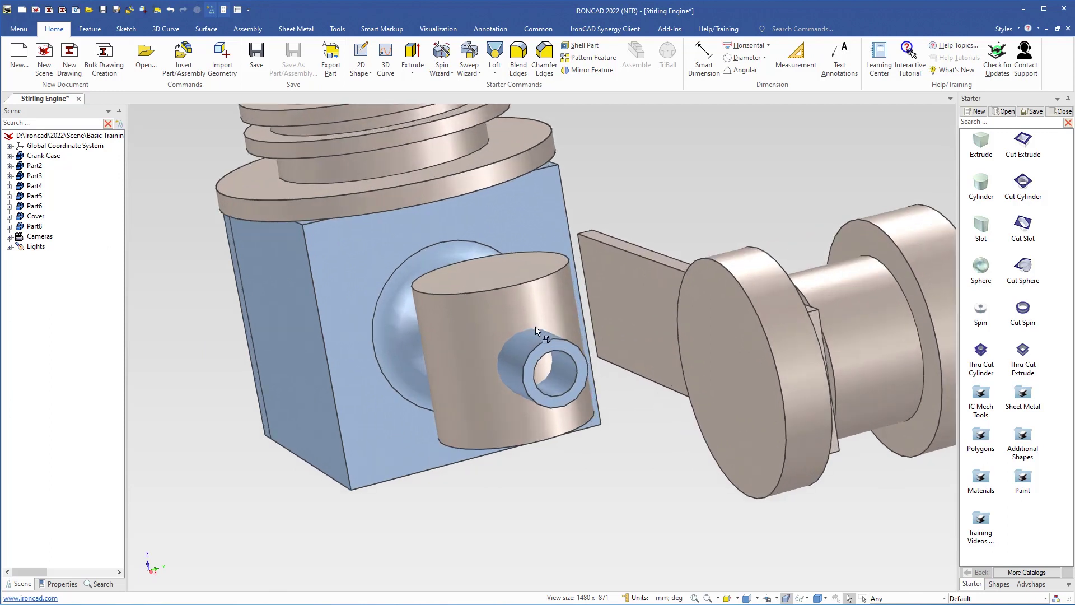
pyautogui.scroll(2, 536, 331)
pyautogui.moveTo(485, 364)
pyautogui.mouseDown(button='middle')
pyautogui.moveTo(444, 325)
pyautogui.moveTo(489, 361)
pyautogui.mouseUp(button='middle')
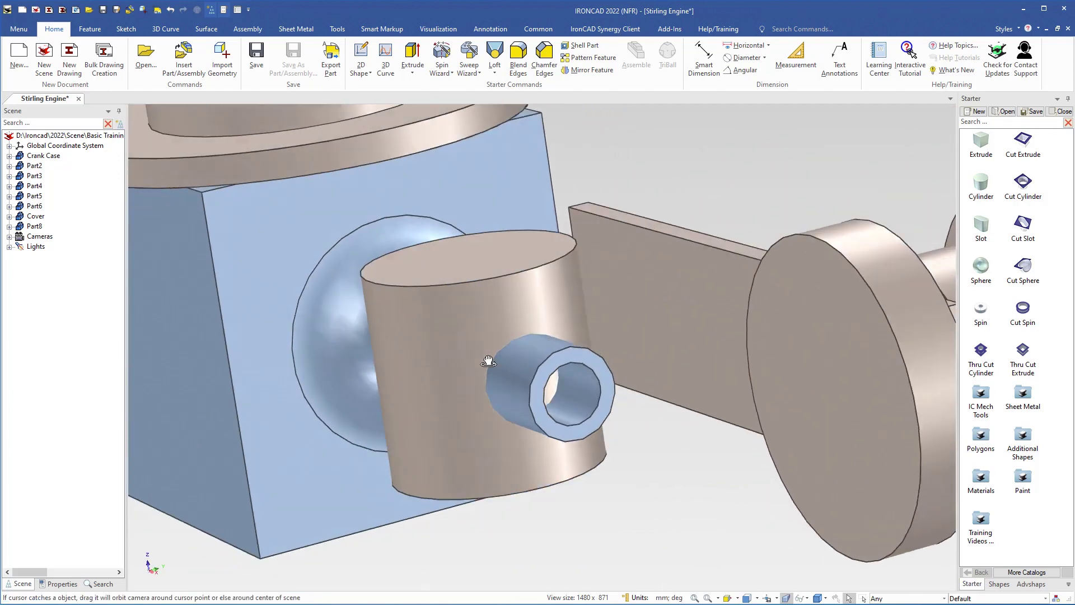
pyautogui.moveTo(489, 361); pyautogui.dragTo(468, 341)
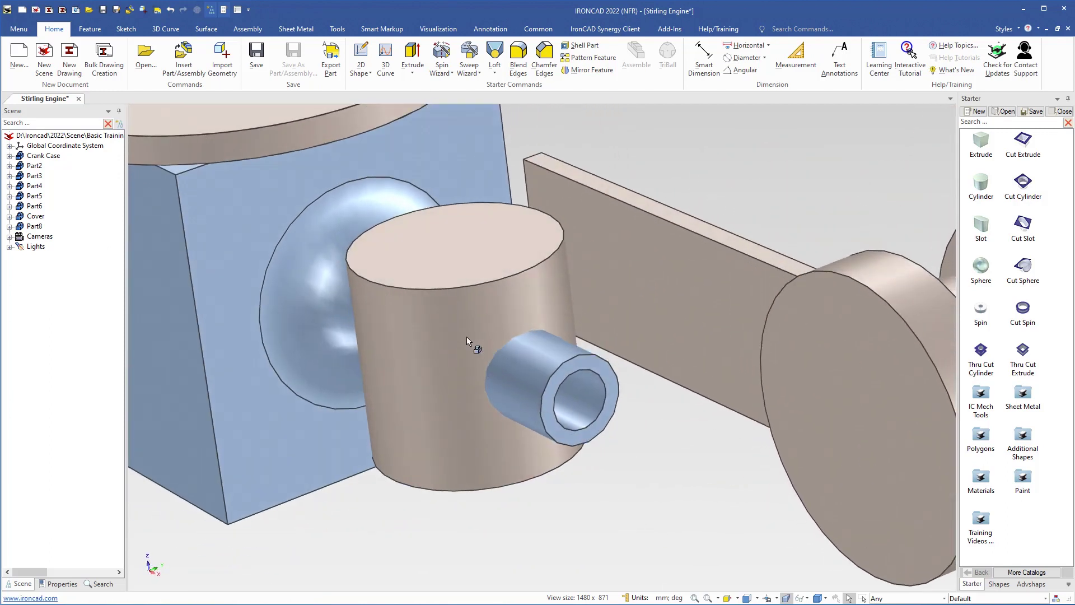
pyautogui.moveTo(461, 354)
pyautogui.mouseDown(button='middle')
pyautogui.moveTo(465, 336)
pyautogui.moveTo(474, 343)
pyautogui.mouseUp(button='middle')
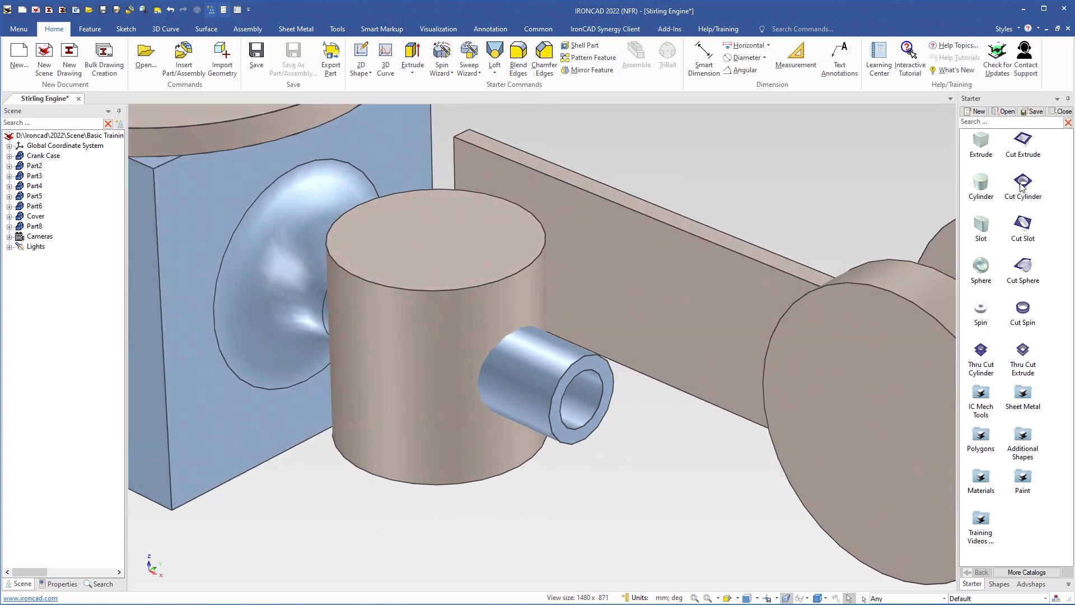
pyautogui.moveTo(1023, 184); pyautogui.dragTo(426, 395)
pyautogui.scroll(3, 426, 396)
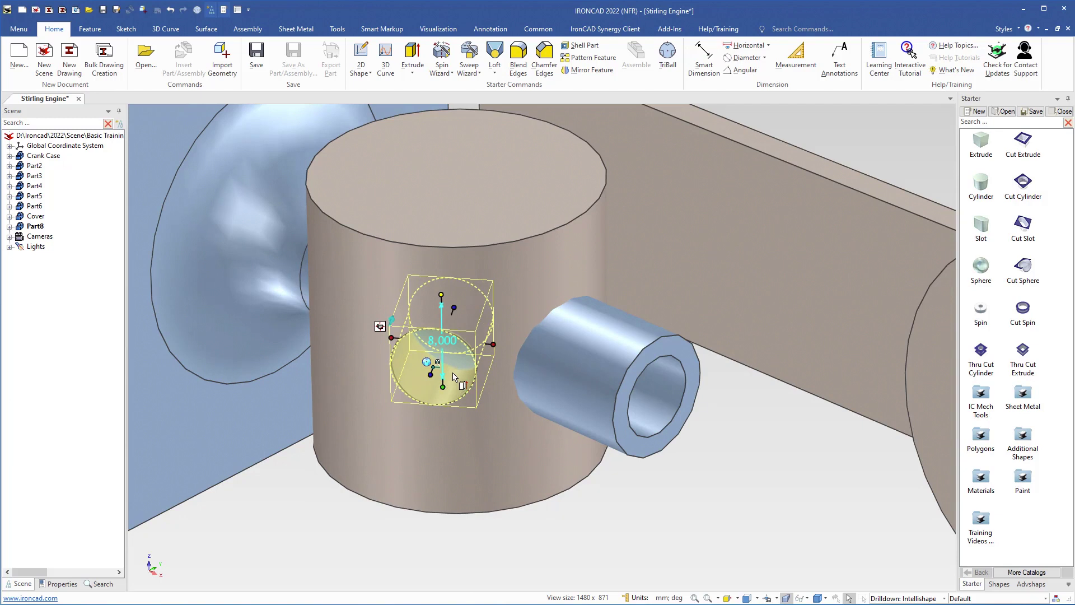
# Set both the forward and backward end conditions of the cylindrical cut to Extrude thru Part
pyautogui.rightClick(452, 377)
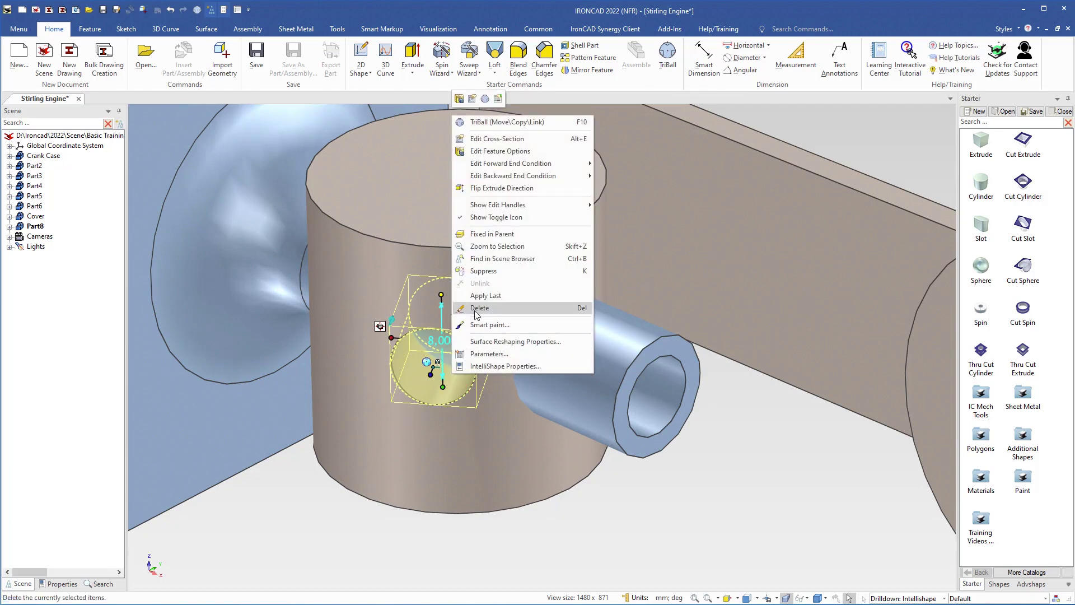
pyautogui.moveTo(510, 163)
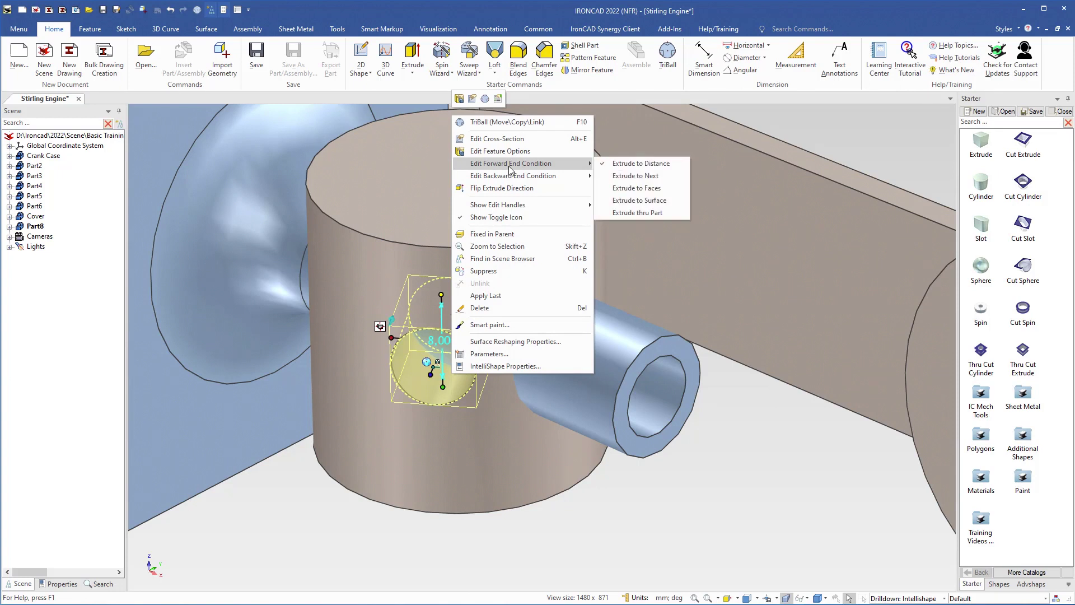
pyautogui.click(628, 214)
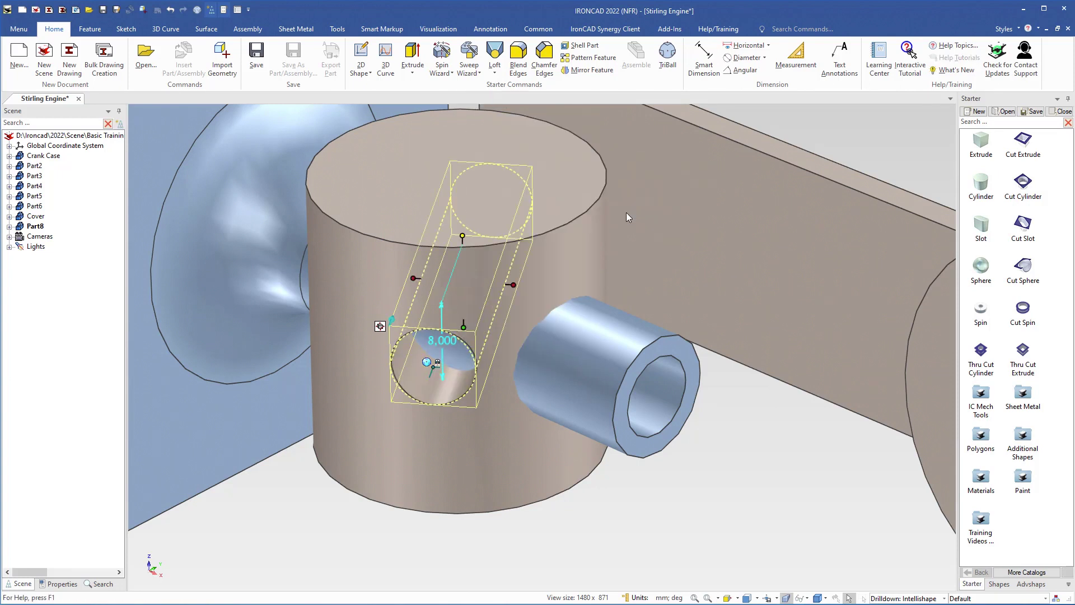
pyautogui.rightClick(450, 374)
pyautogui.moveTo(485, 176)
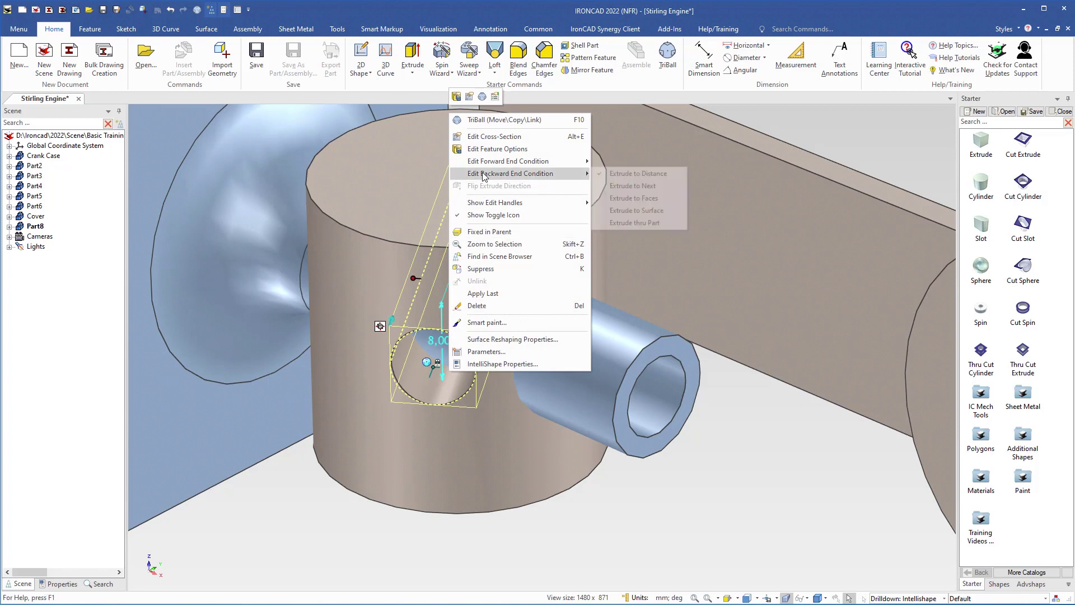
pyautogui.click(623, 223)
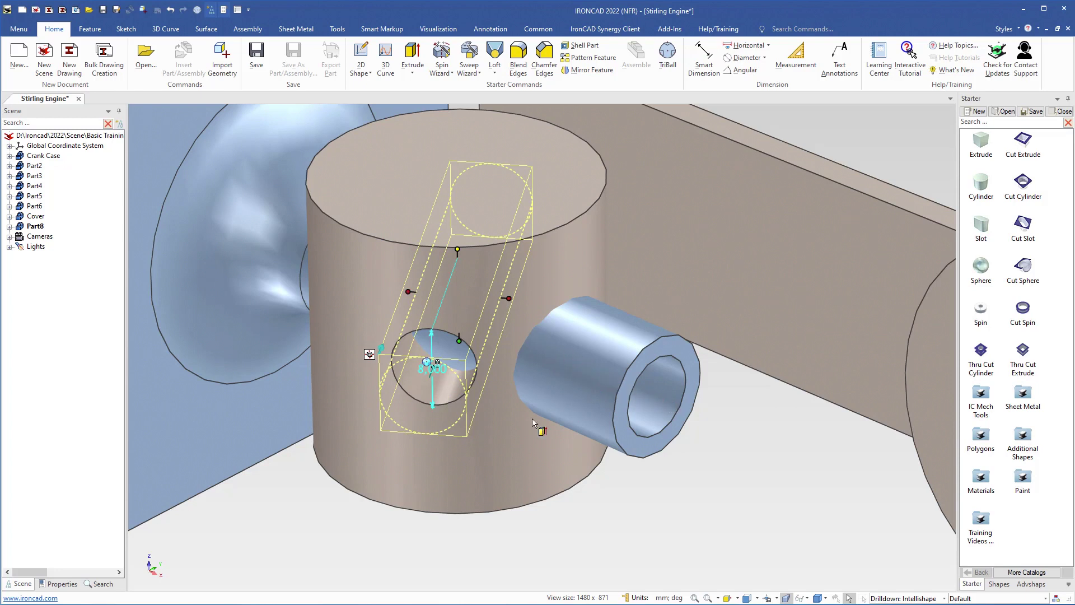
# Orient the cylindrical cut with the TriBall so that its direction runs parallel to the protruding tube's axis
pyautogui.moveTo(535, 427); pyautogui.dragTo(499, 413, button='middle')
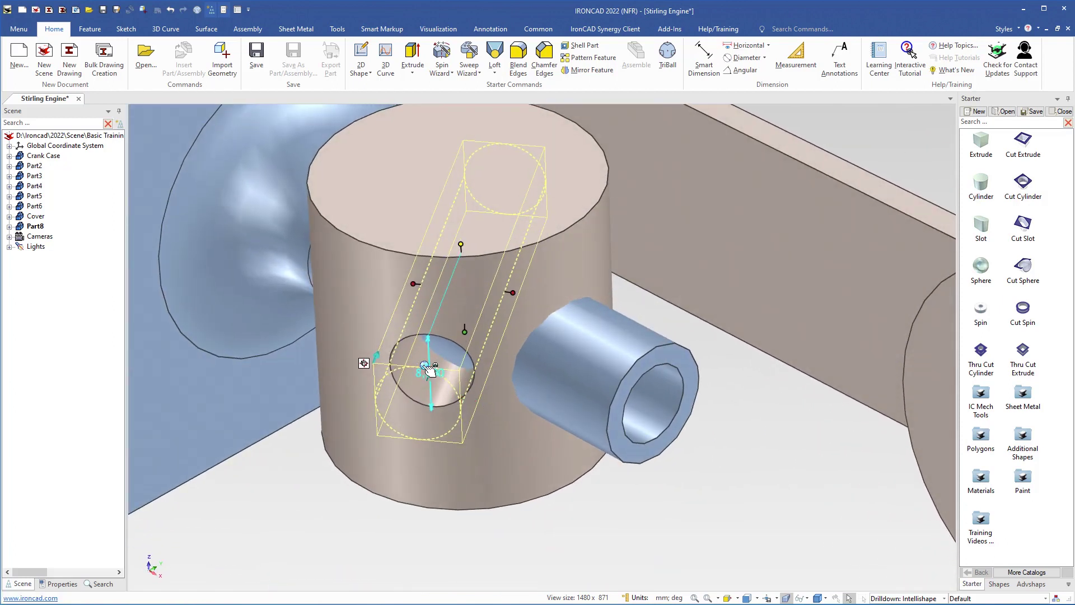
pyautogui.press('F10')
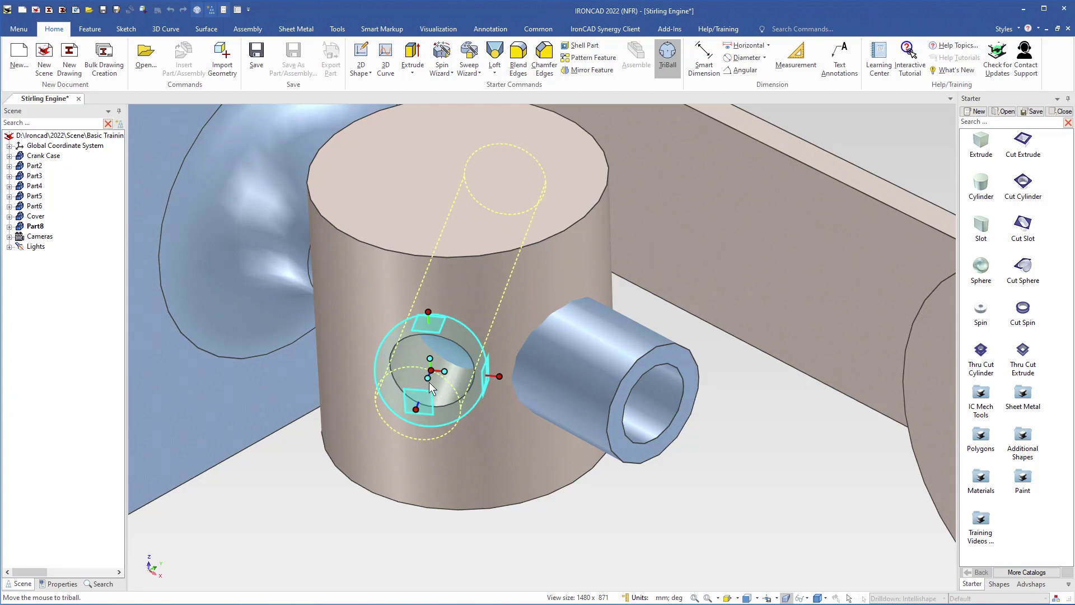
pyautogui.moveTo(427, 372); pyautogui.dragTo(428, 395, button='middle')
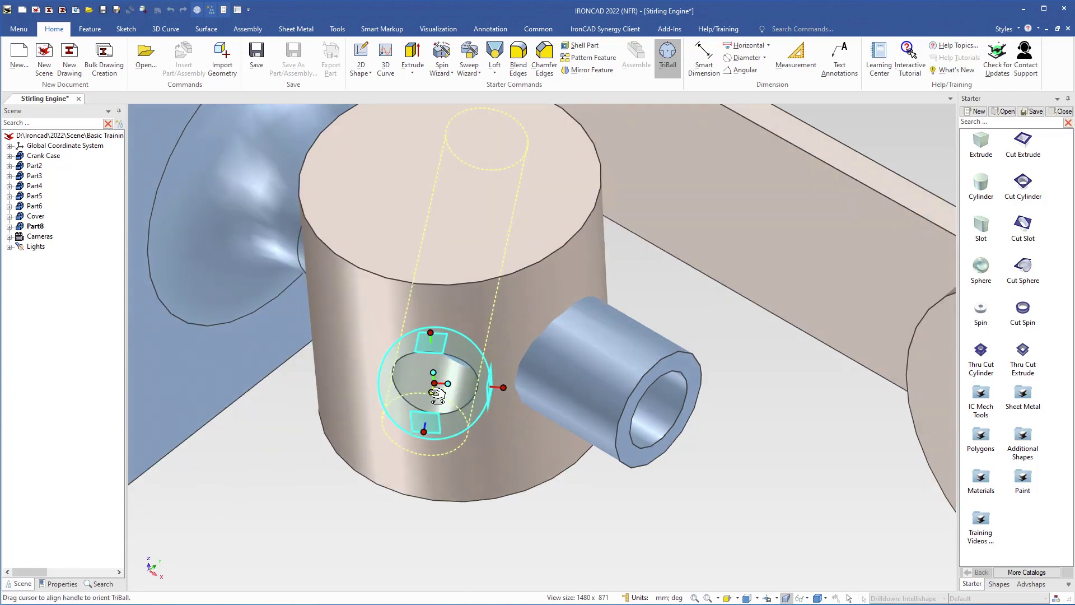
pyautogui.rightClick(433, 392)
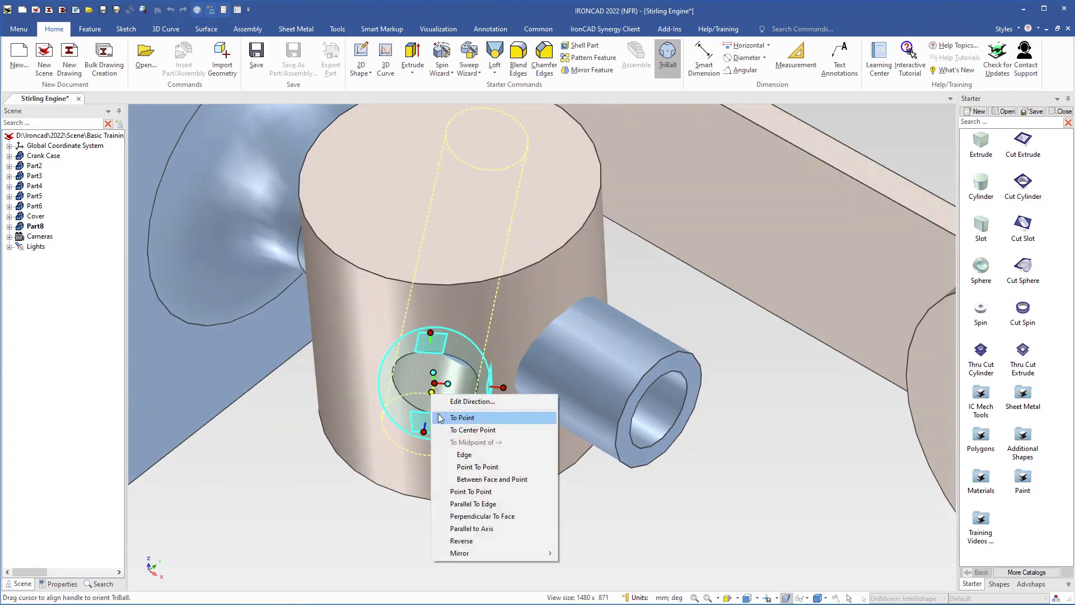
pyautogui.click(467, 529)
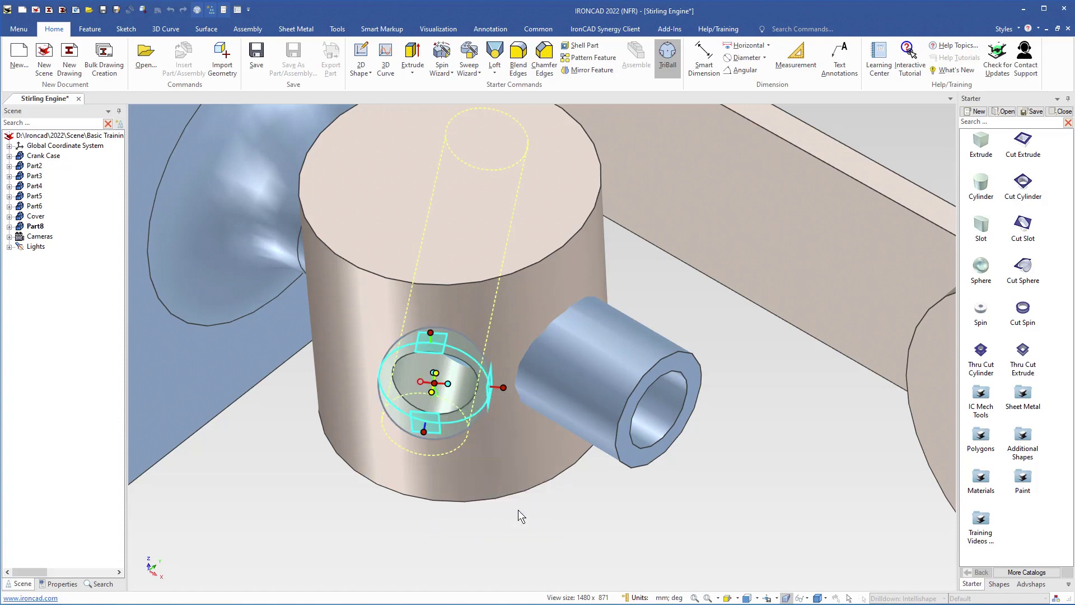
pyautogui.click(577, 401)
# Move the cylindrical cut with the TriBall to the centre point of the protruding tube, constrained to the plane across its axis
pyautogui.moveTo(355, 442); pyautogui.dragTo(338, 404, button='middle')
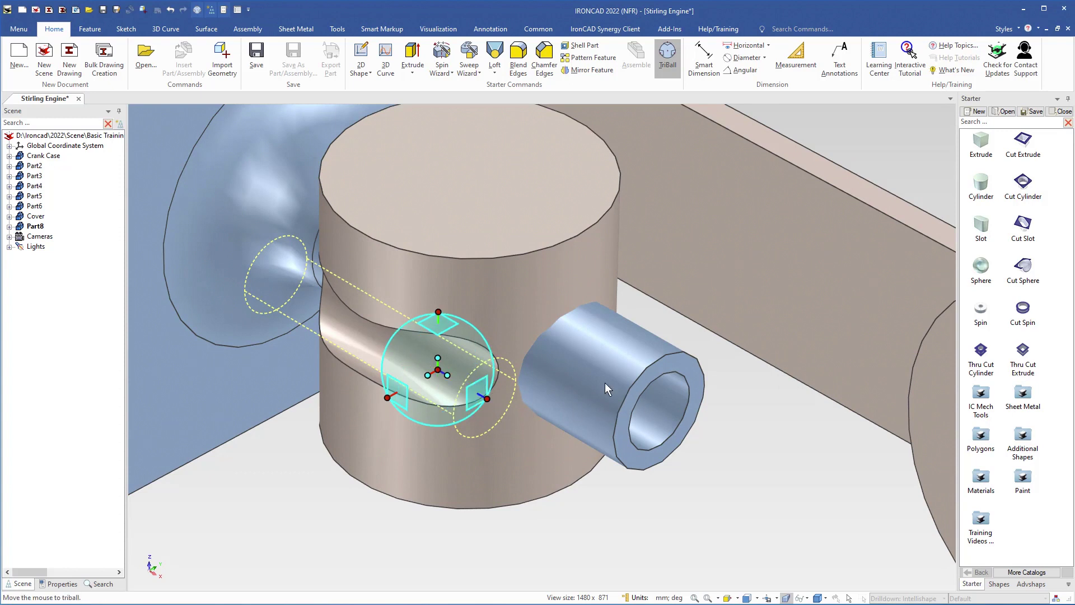
pyautogui.rightClick(476, 386)
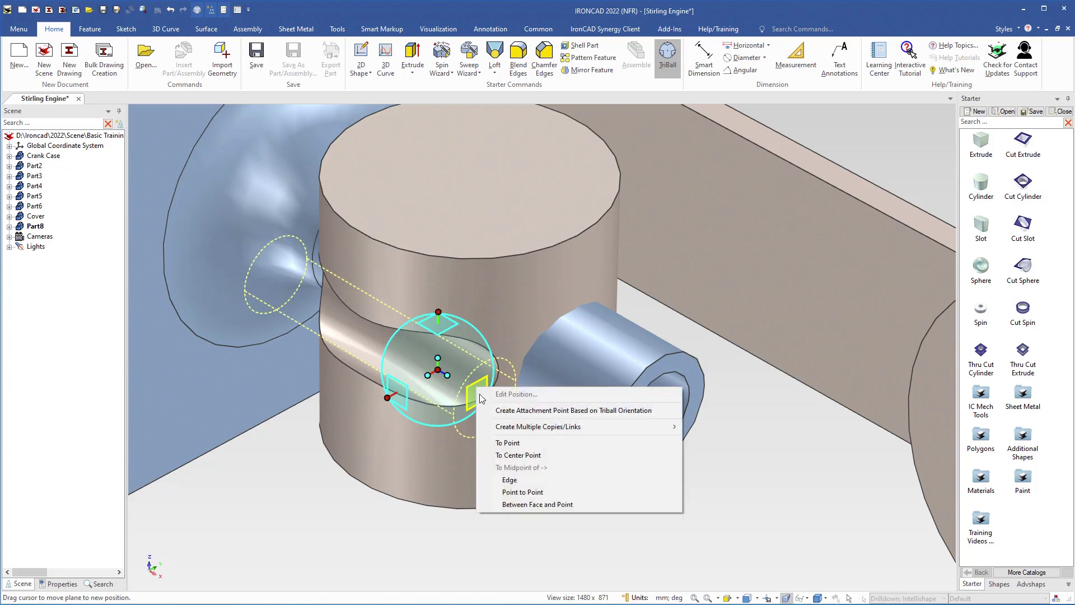
pyautogui.click(513, 455)
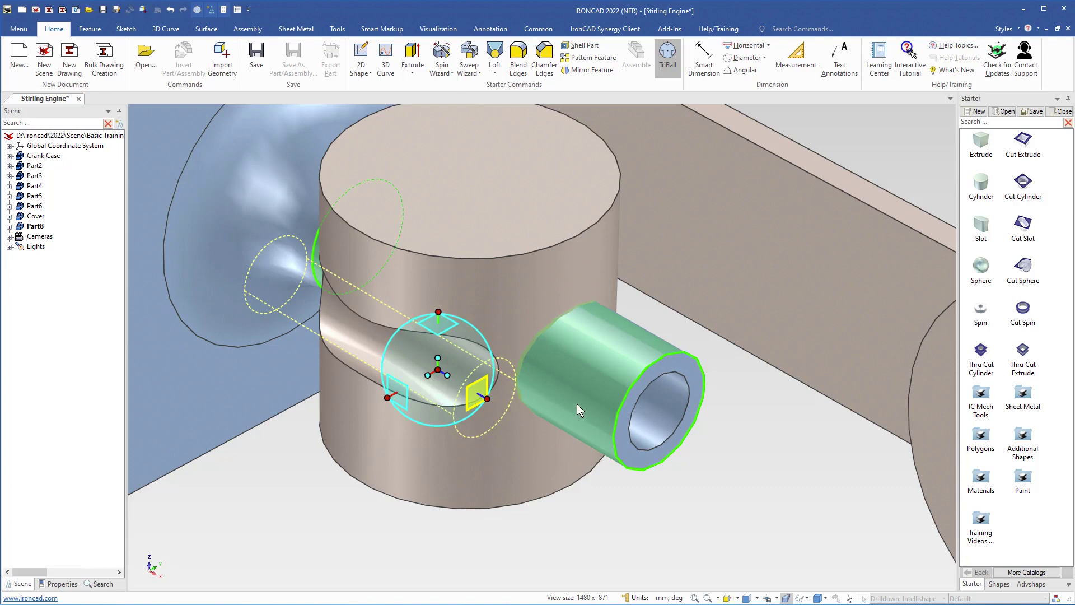
pyautogui.click(578, 405)
pyautogui.moveTo(500, 430); pyautogui.dragTo(475, 417, button='middle')
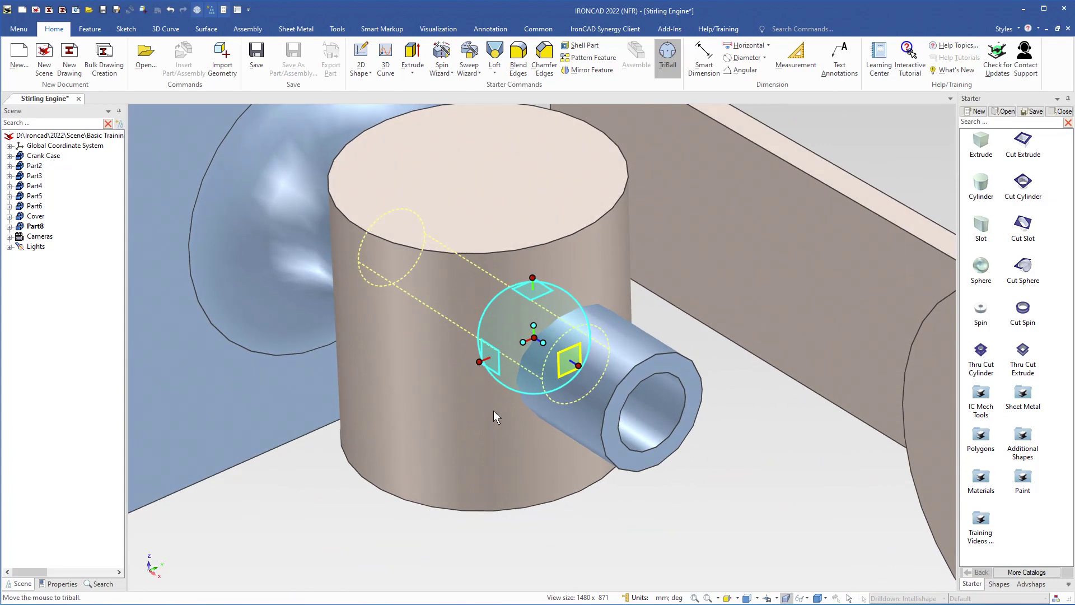
pyautogui.press('F10')
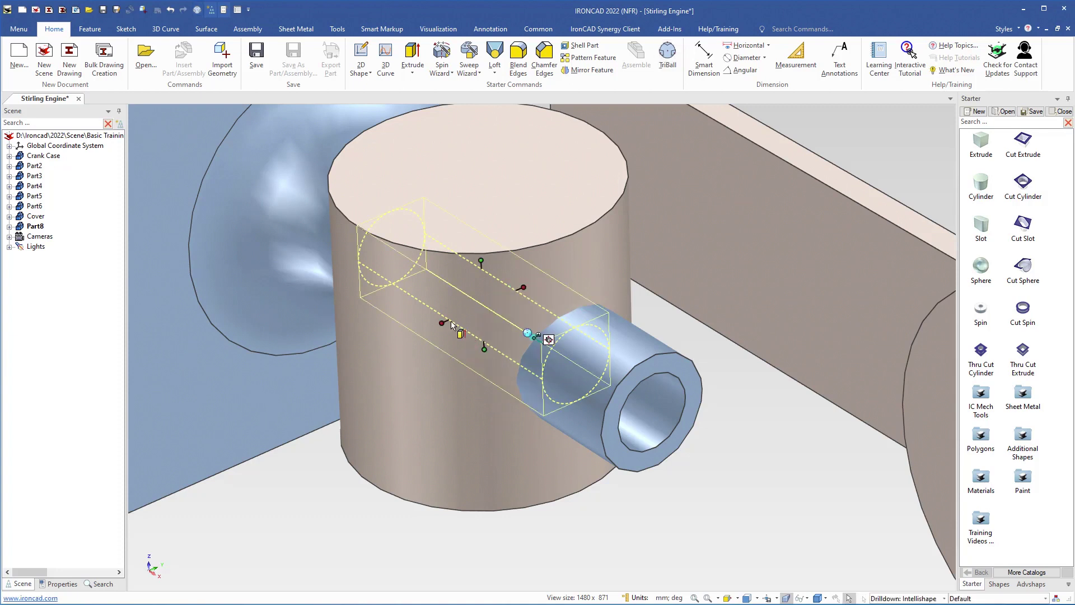
# Try to match the cylindrical cut's diameter to the 28 mm cylinder's curved face, and shrink it to about 9 mm
pyautogui.moveTo(448, 319); pyautogui.dragTo(439, 346)
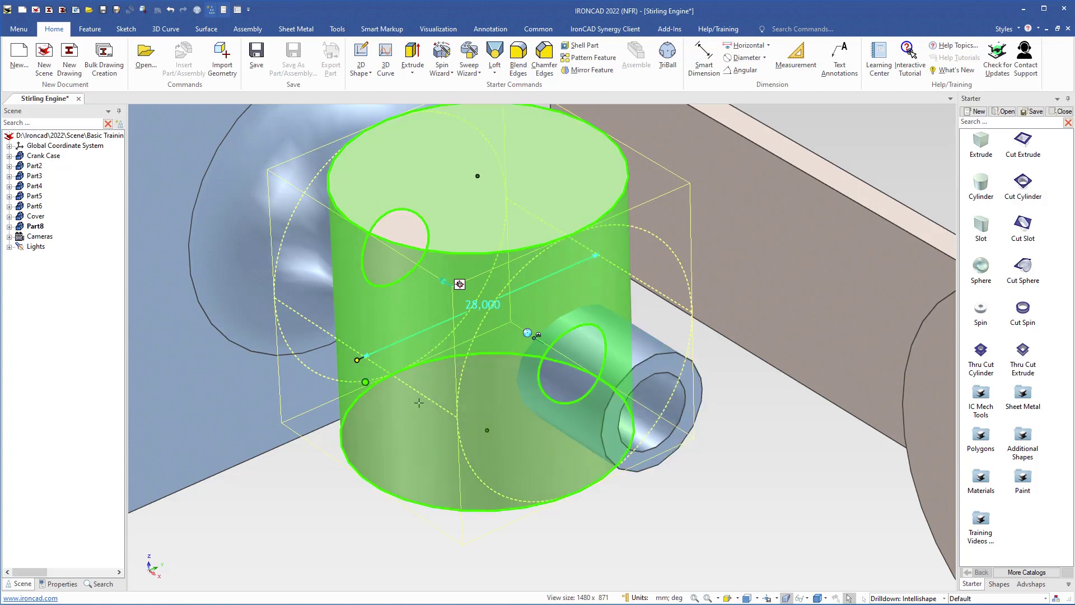
pyautogui.click(394, 378)
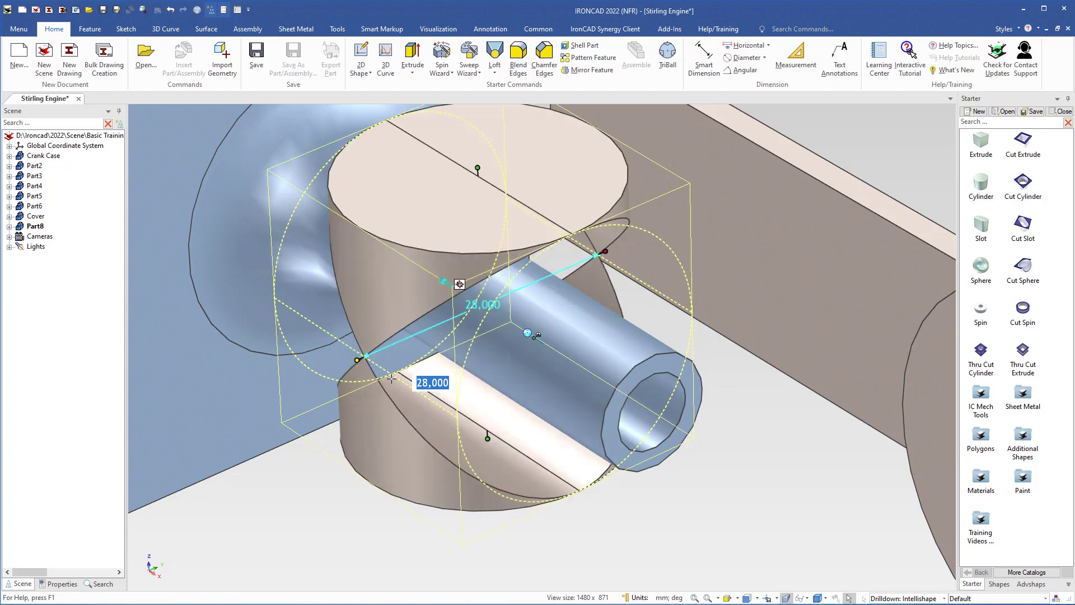
pyautogui.moveTo(358, 360); pyautogui.dragTo(442, 346)
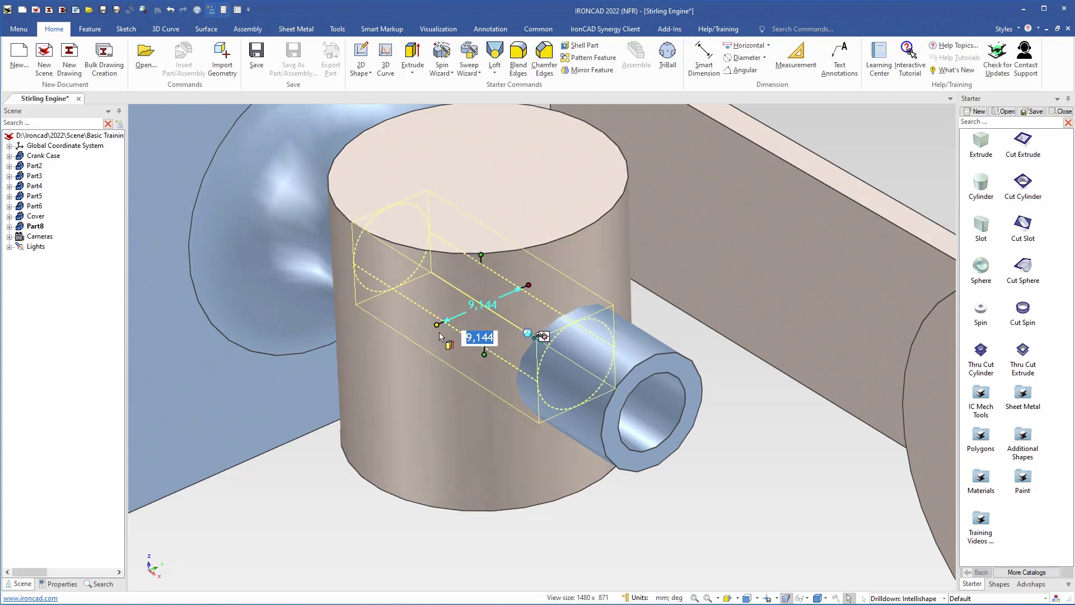
# Resize the cylindrical cut to a 12 mm diameter by snapping it to the tube's outer curved face
pyautogui.moveTo(442, 324); pyautogui.dragTo(529, 403)
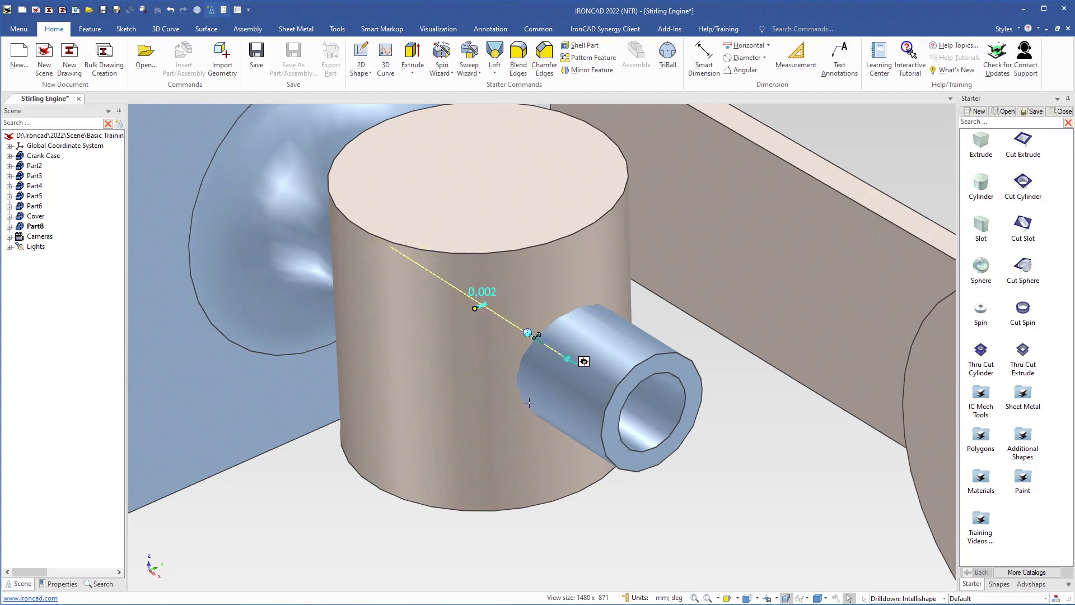
pyautogui.click(568, 400)
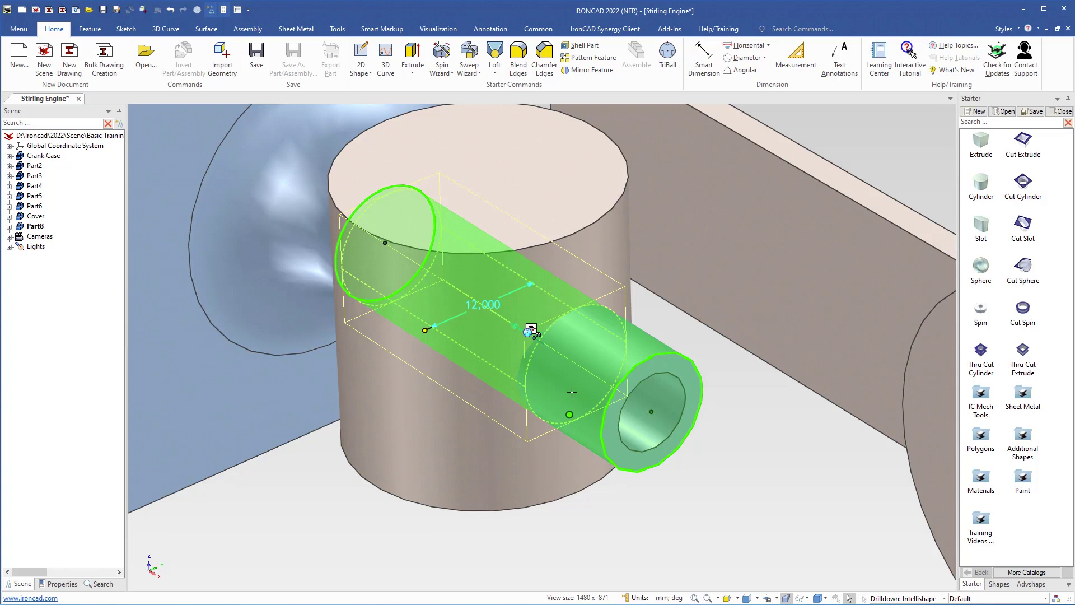
pyautogui.keyDown('shift'); pyautogui.moveTo(572, 392); pyautogui.dragTo(573, 392); pyautogui.keyUp('shift')
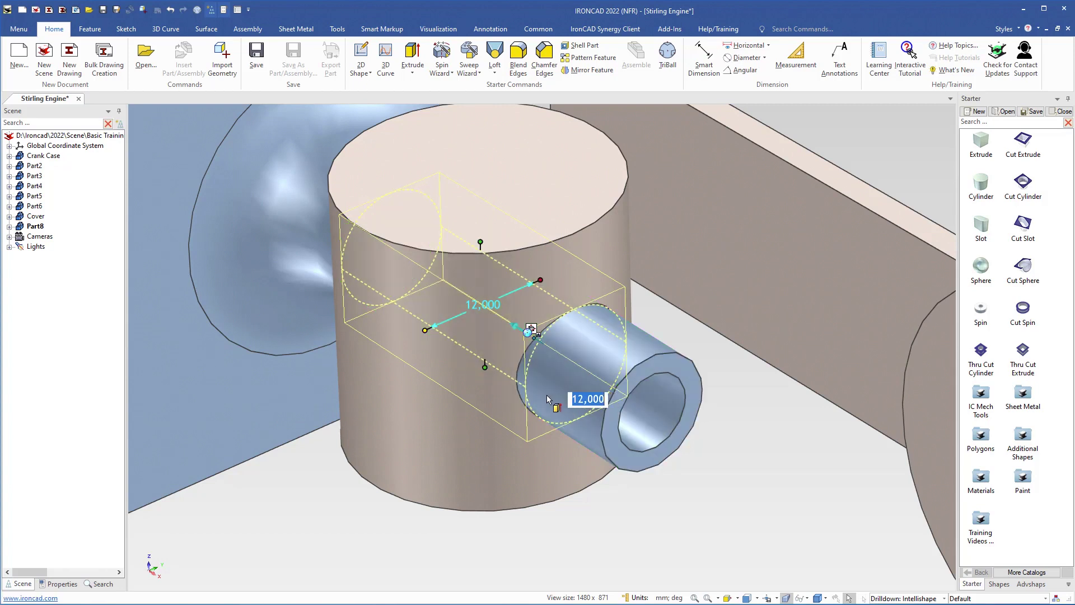
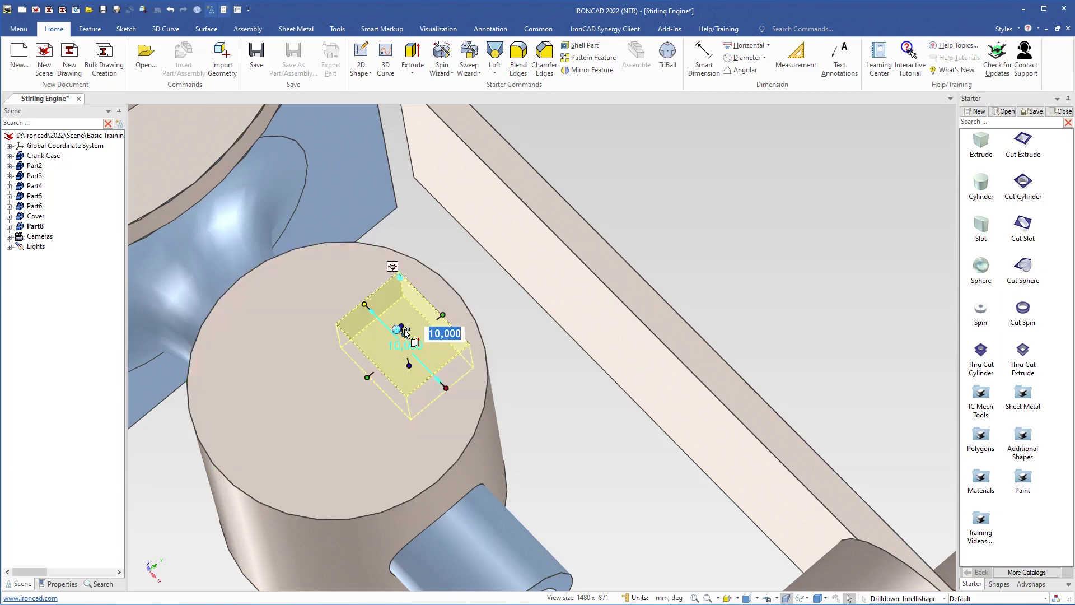
# Stretch the rectangular cut to 28 mm long, snapping both ends to the circular edge of the 28 mm cylinder's top face
pyautogui.moveTo(446, 387); pyautogui.dragTo(484, 427)
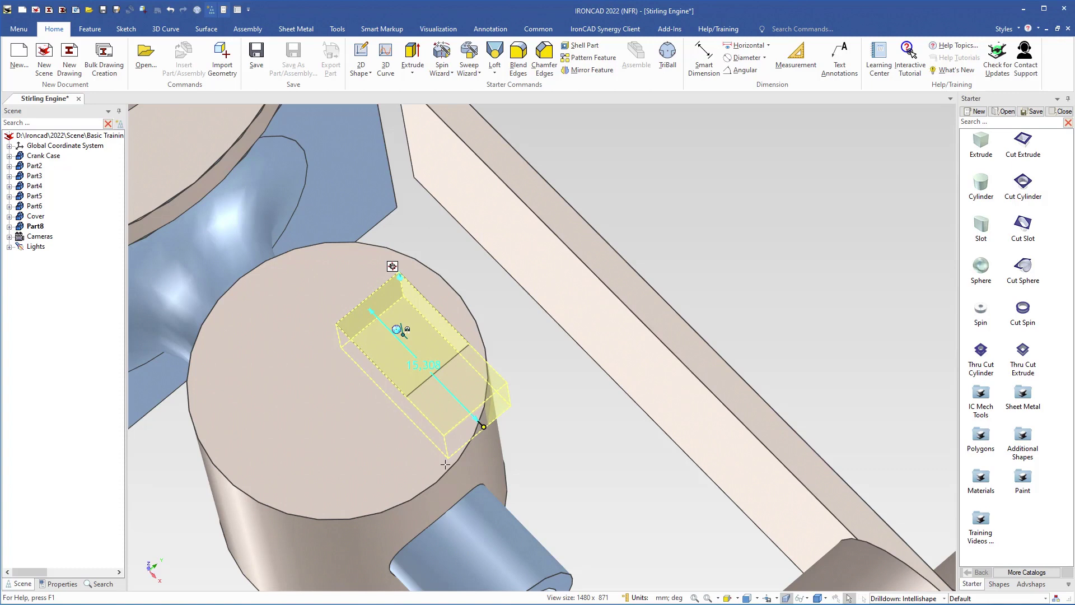
pyautogui.keyDown('shift'); pyautogui.moveTo(445, 465); pyautogui.dragTo(448, 467); pyautogui.keyUp('shift')
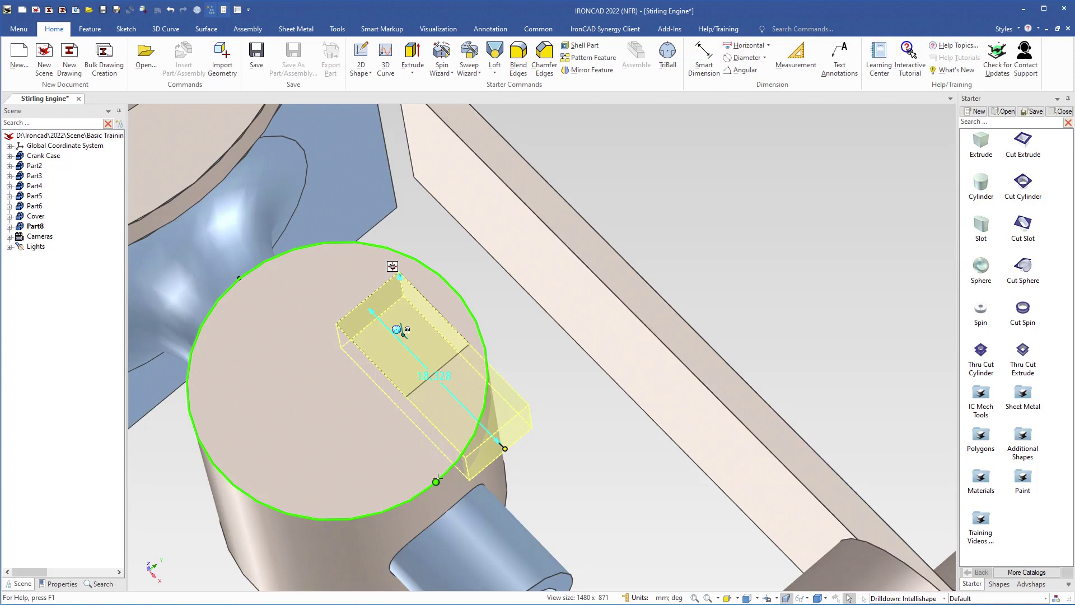
pyautogui.keyDown('shift'); pyautogui.moveTo(438, 478); pyautogui.dragTo(436, 481); pyautogui.keyUp('shift')
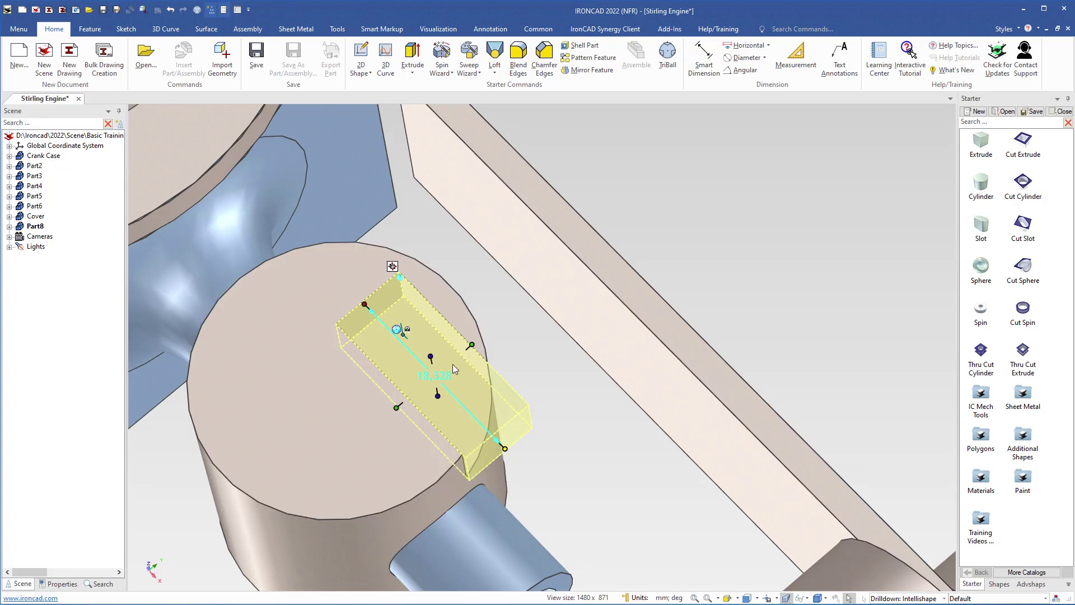
pyautogui.moveTo(365, 307); pyautogui.dragTo(279, 254)
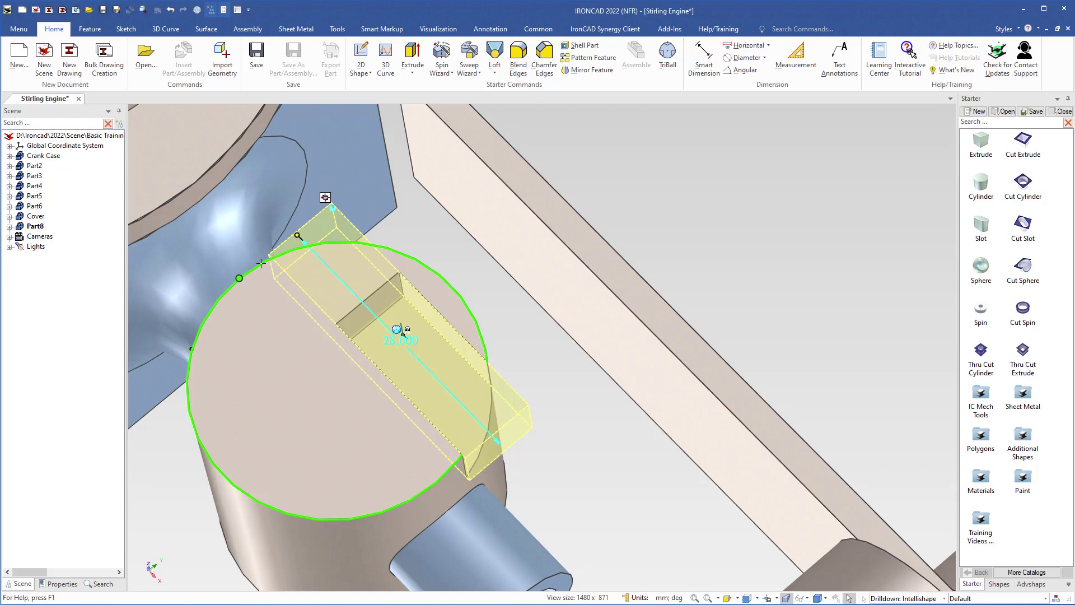
pyautogui.moveTo(261, 263); pyautogui.dragTo(262, 264)
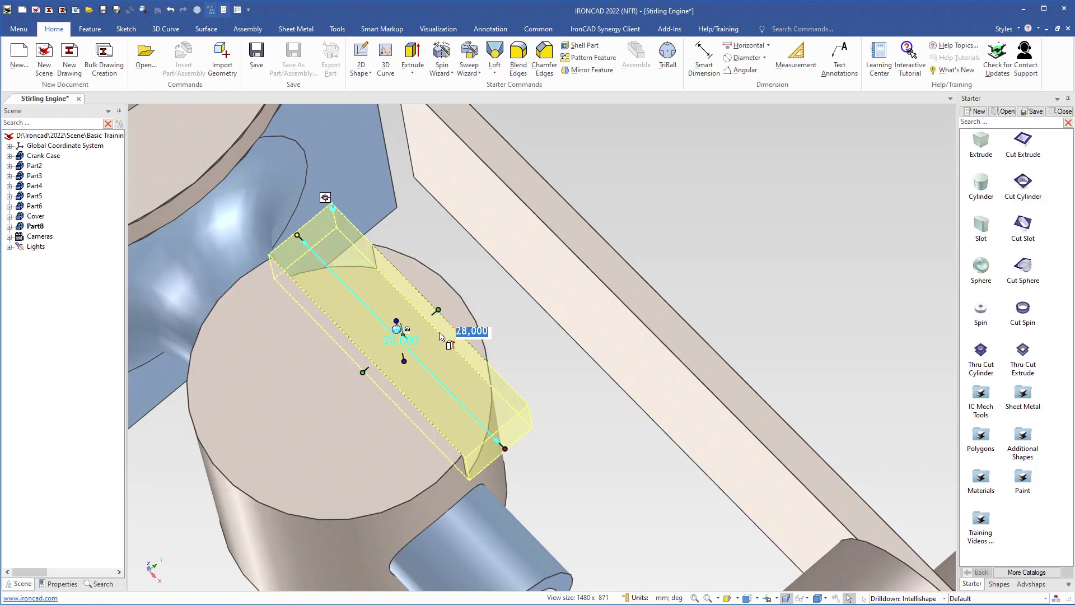
# Widen the rectangular cut to about 10.4 mm and set its forward end condition to Extrude thru Part
pyautogui.moveTo(441, 307); pyautogui.dragTo(459, 292)
pyautogui.moveTo(424, 386); pyautogui.dragTo(385, 435, button='middle')
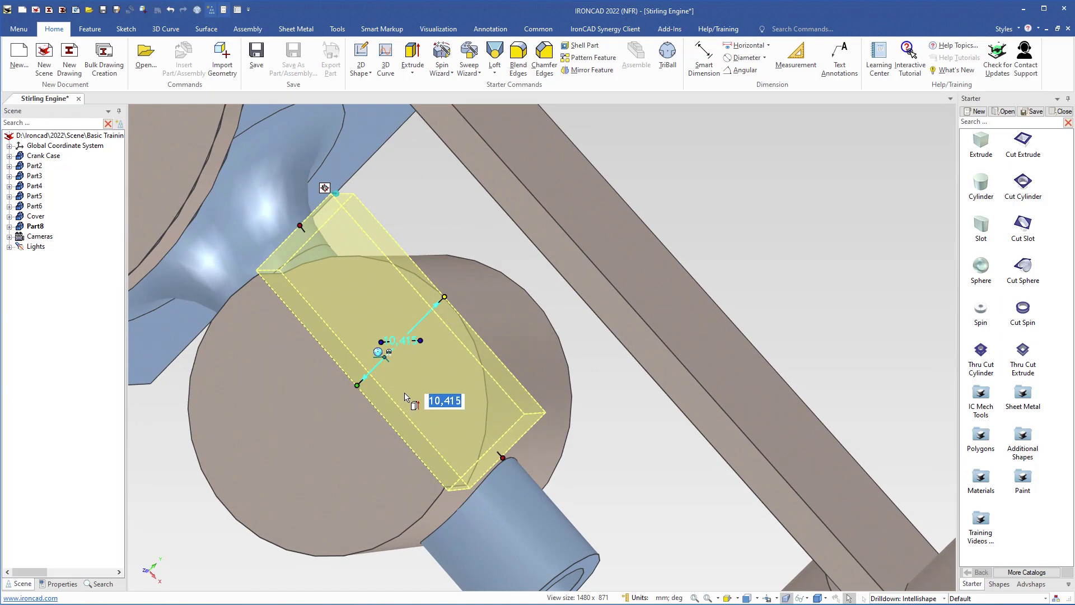
pyautogui.rightClick(406, 392)
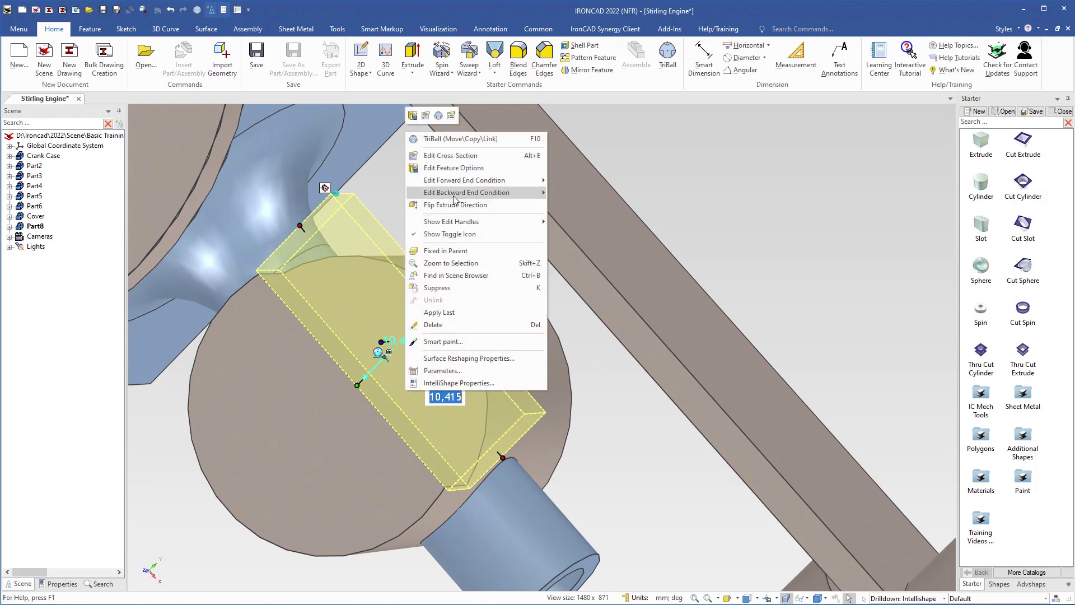
pyautogui.moveTo(452, 185)
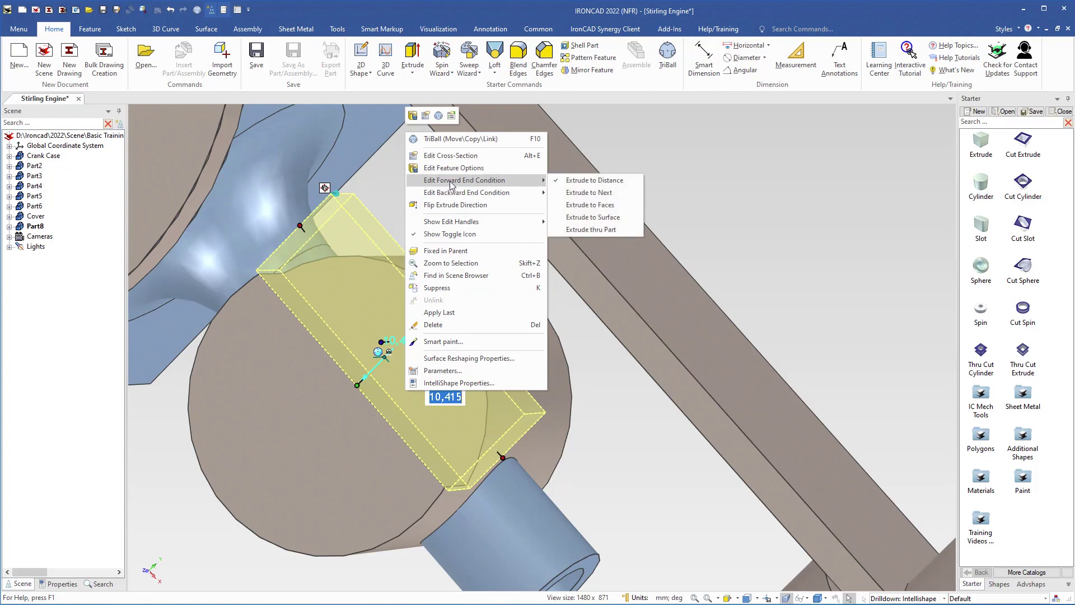
pyautogui.click(585, 230)
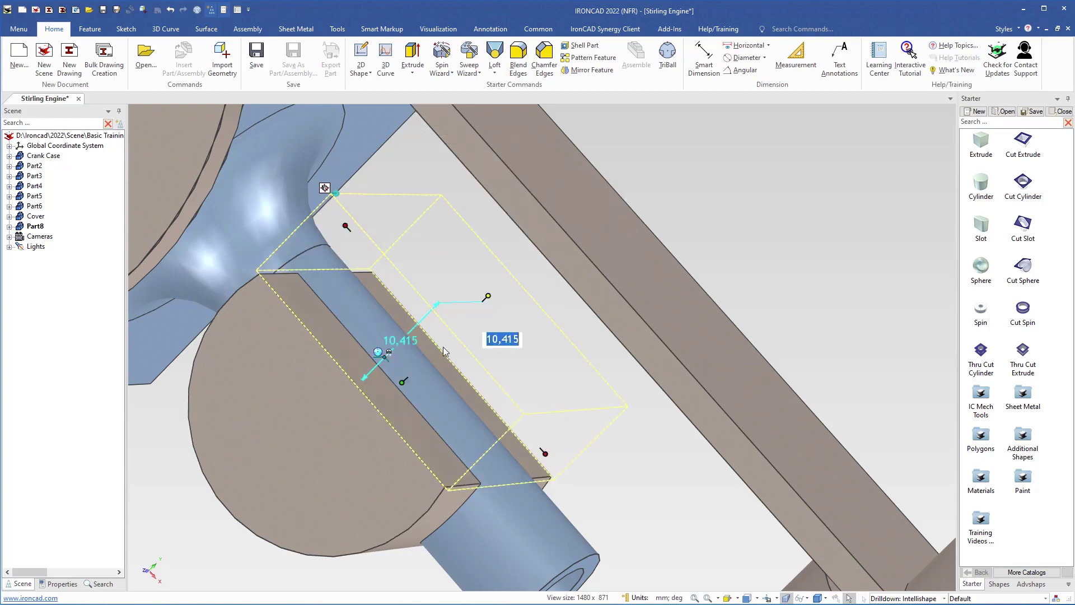
# Edit the cut's inner side by its distance from the cylinder's centre point, making the flat cut 4 mm wide
pyautogui.scroll(1, 310, 394)
pyautogui.scroll(-1, 357, 409)
pyautogui.moveTo(358, 415); pyautogui.dragTo(428, 345, button='middle')
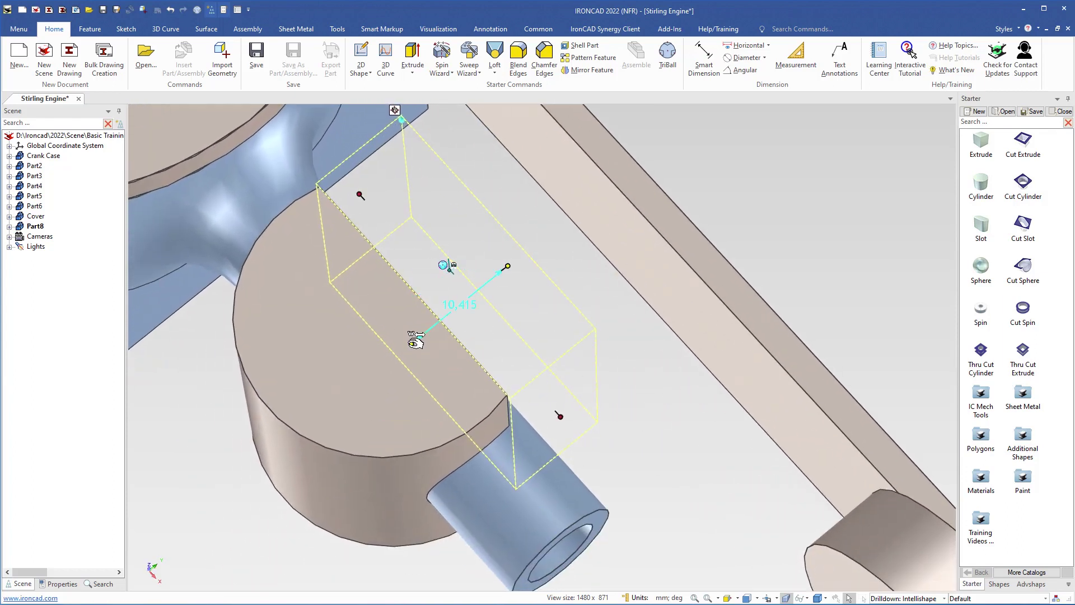
pyautogui.rightClick(415, 339)
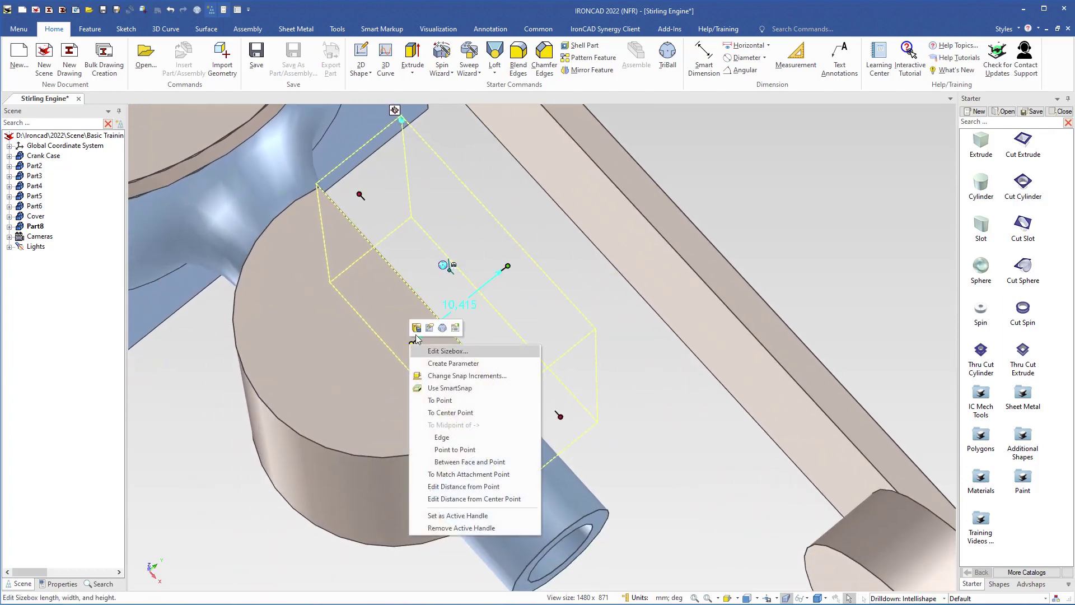
pyautogui.click(451, 499)
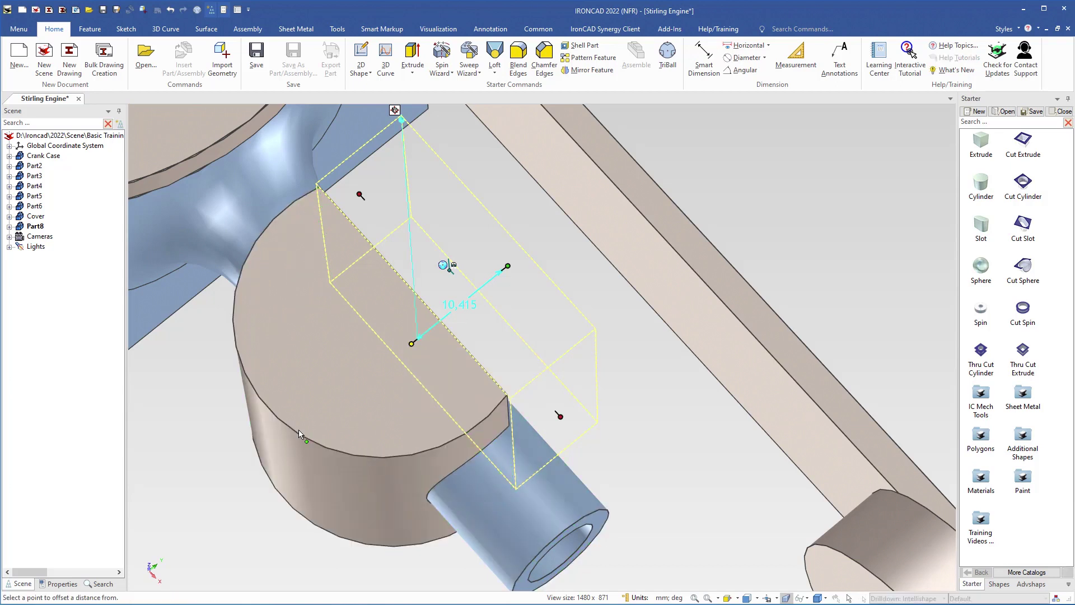
pyautogui.click(309, 480)
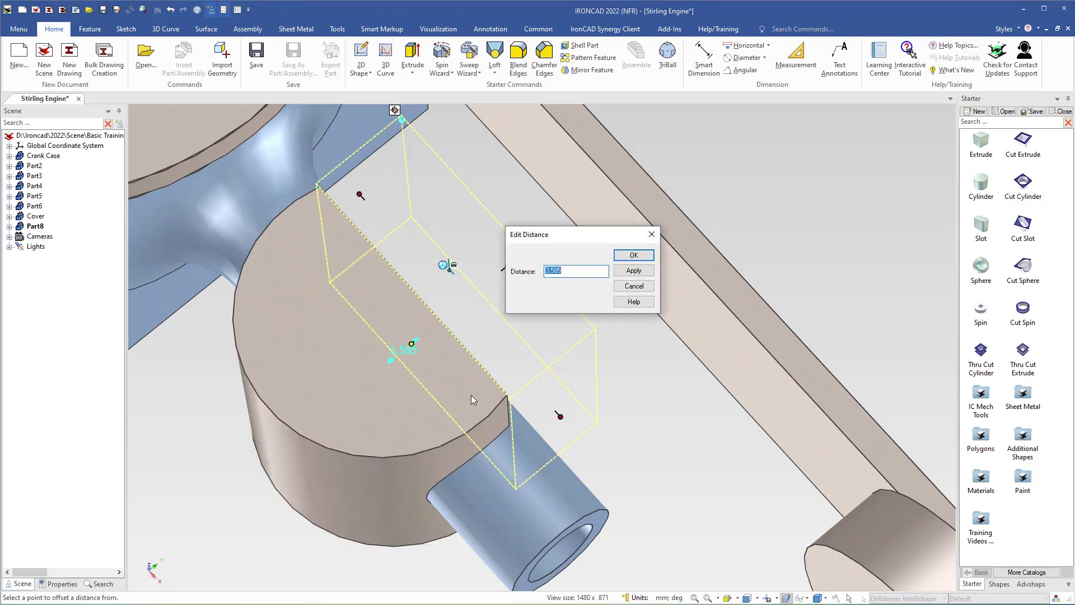
pyautogui.write('4')
pyautogui.press('Return')
pyautogui.moveTo(427, 303); pyautogui.dragTo(322, 386, button='middle')
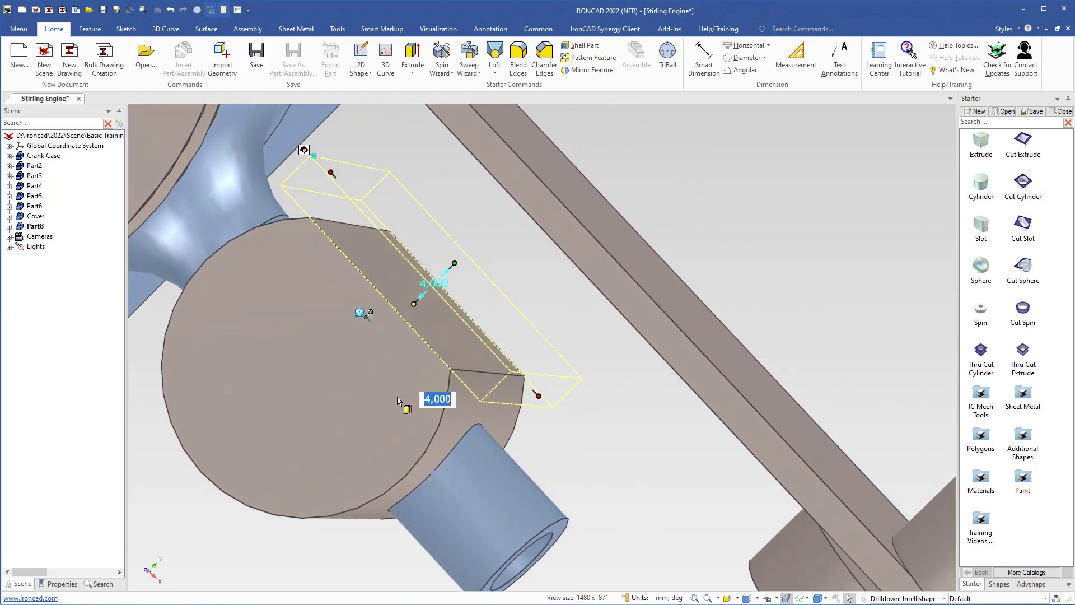
pyautogui.moveTo(403, 402); pyautogui.dragTo(532, 432, button='middle')
pyautogui.click(513, 498)
pyautogui.scroll(-3, 394, 450)
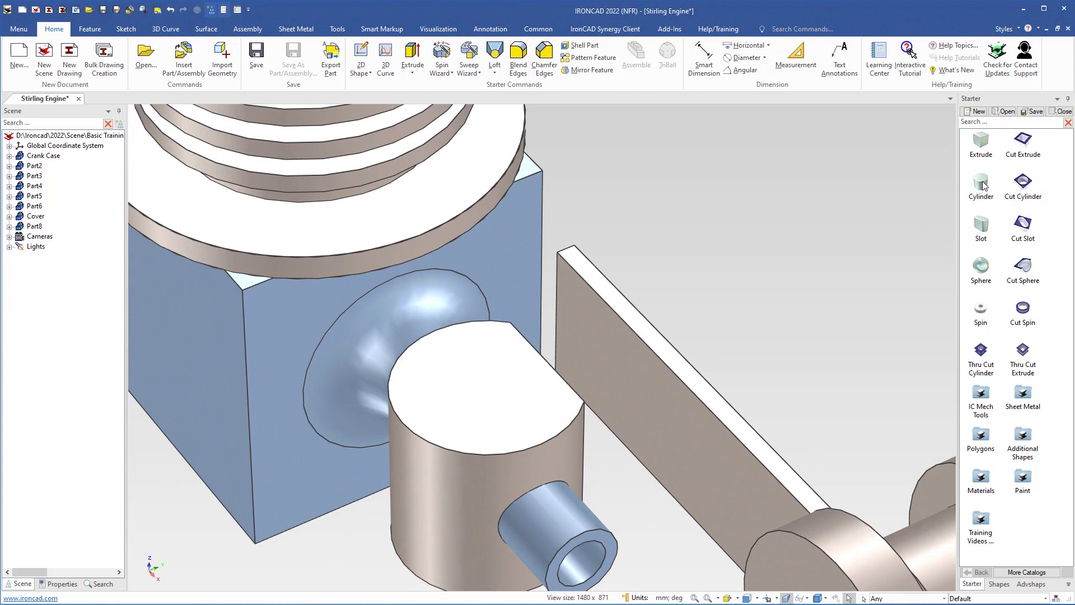
# Add a rod 6 mm in diameter and 50 mm tall at the centre of the flattened cylinder's top face
pyautogui.moveTo(983, 184); pyautogui.dragTo(487, 387)
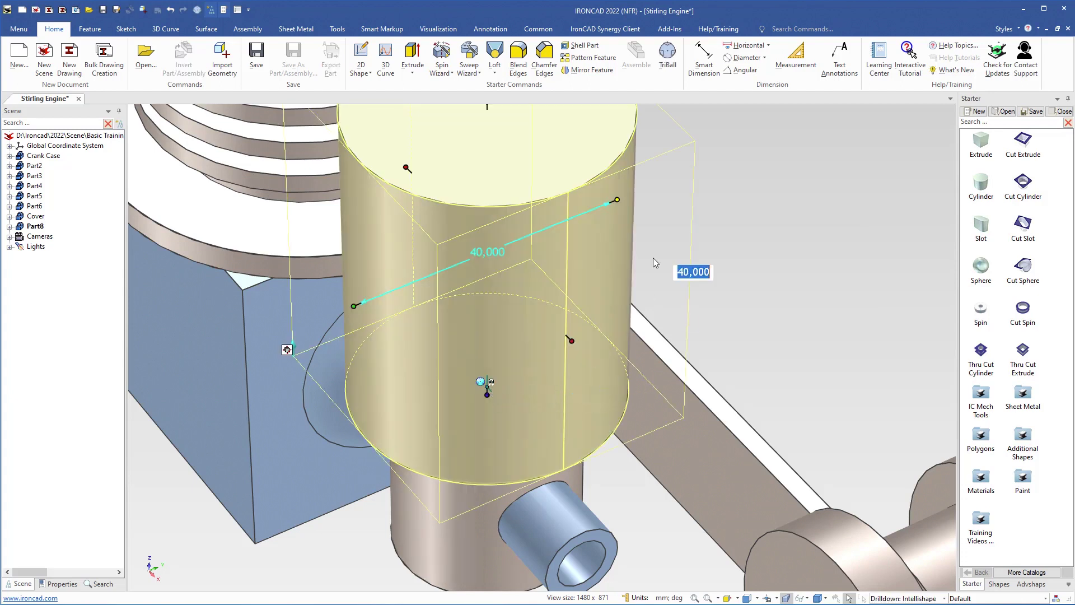
pyautogui.moveTo(617, 200); pyautogui.dragTo(513, 242)
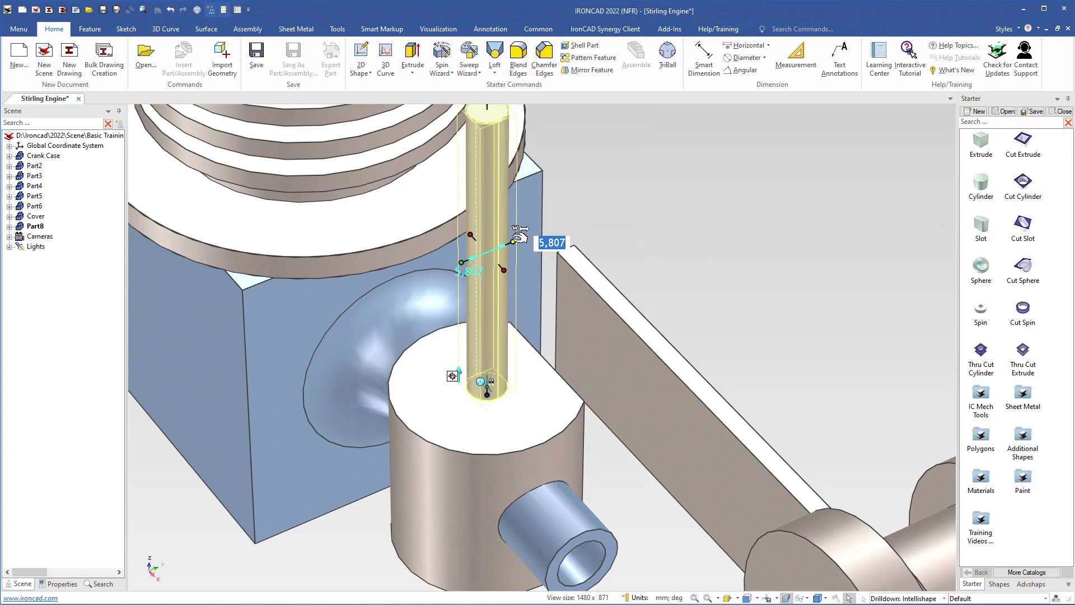
pyautogui.write('6')
pyautogui.press('Return')
pyautogui.press('F2')
pyautogui.moveTo(581, 197); pyautogui.dragTo(552, 283)
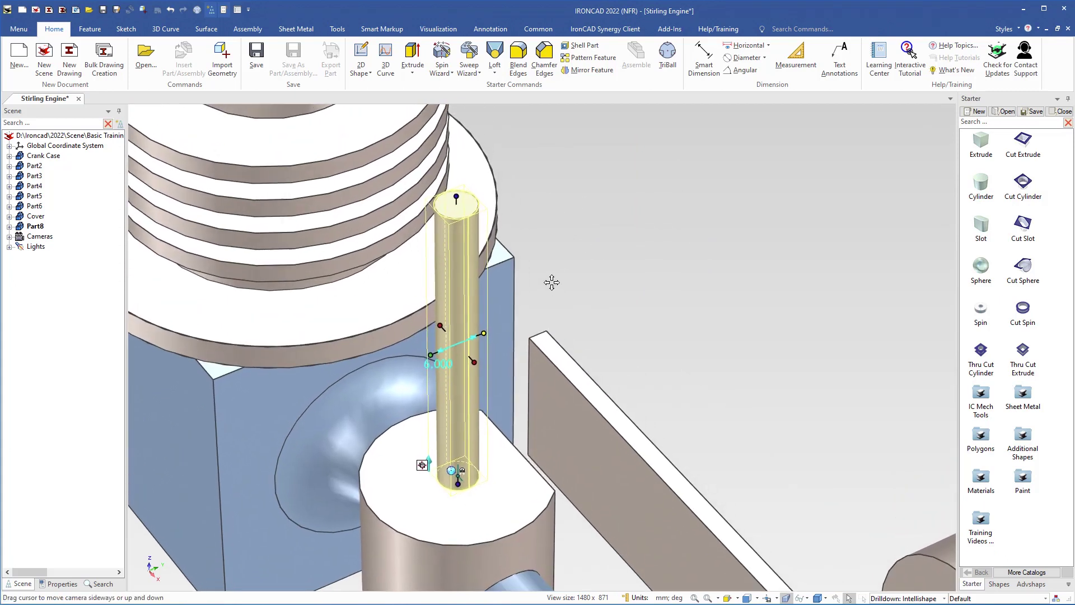
pyautogui.click(460, 197)
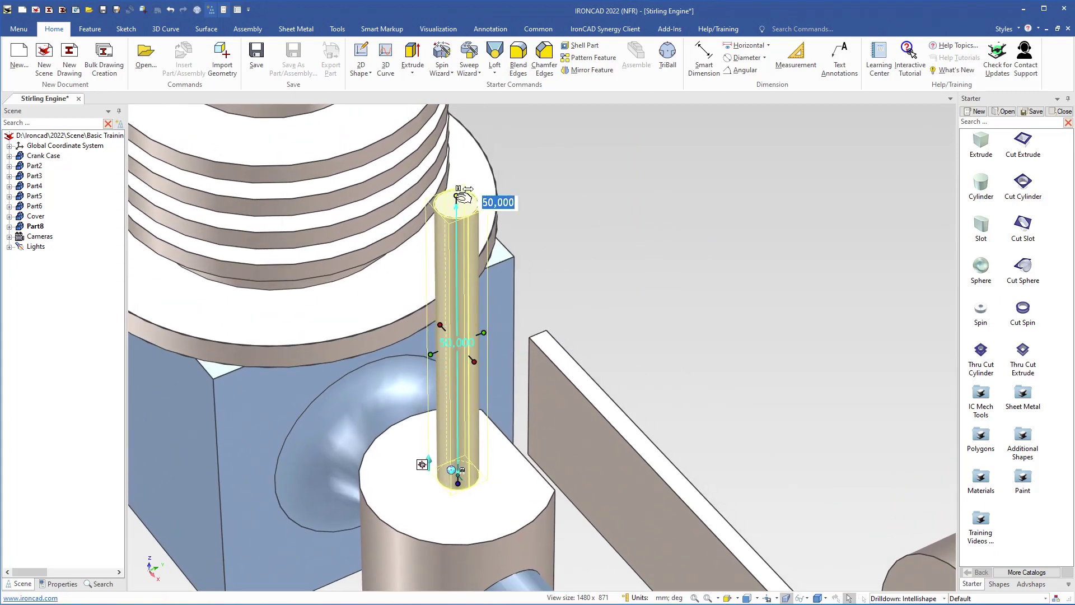
pyautogui.click(533, 237)
pyautogui.keyDown('shift'); pyautogui.moveTo(460, 238); pyautogui.dragTo(475, 333, button='middle'); pyautogui.keyUp('shift')
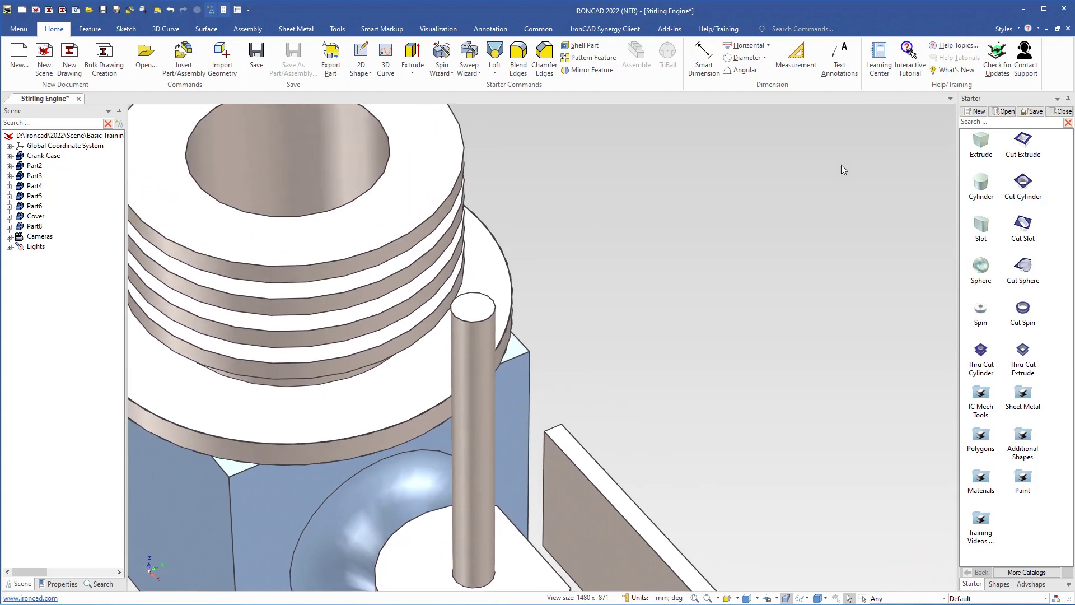
# Add a cylinder on the rod's top face, accept shrinking it to 10 units, and set its diameter to 15 mm
pyautogui.moveTo(981, 183); pyautogui.dragTo(474, 311)
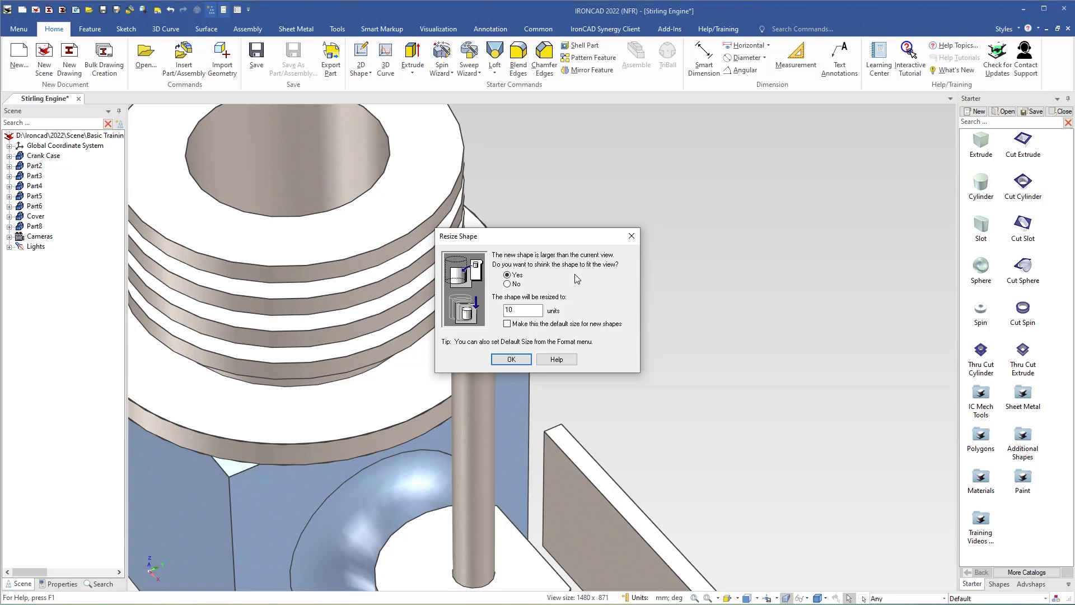
pyautogui.click(512, 359)
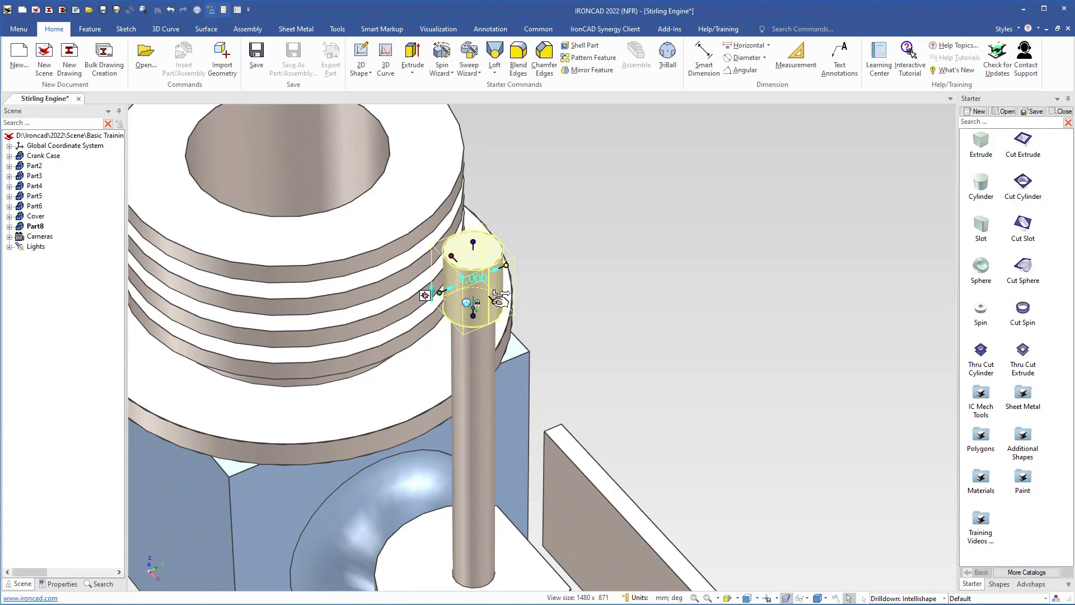
pyautogui.moveTo(496, 296); pyautogui.dragTo(512, 316)
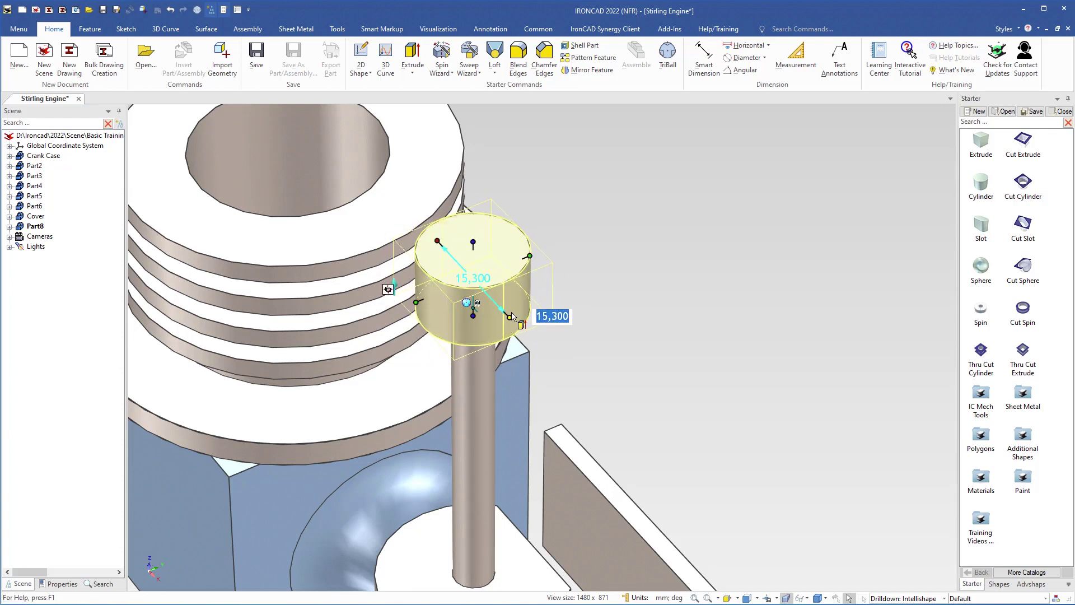
pyautogui.write('15')
pyautogui.press('Return')
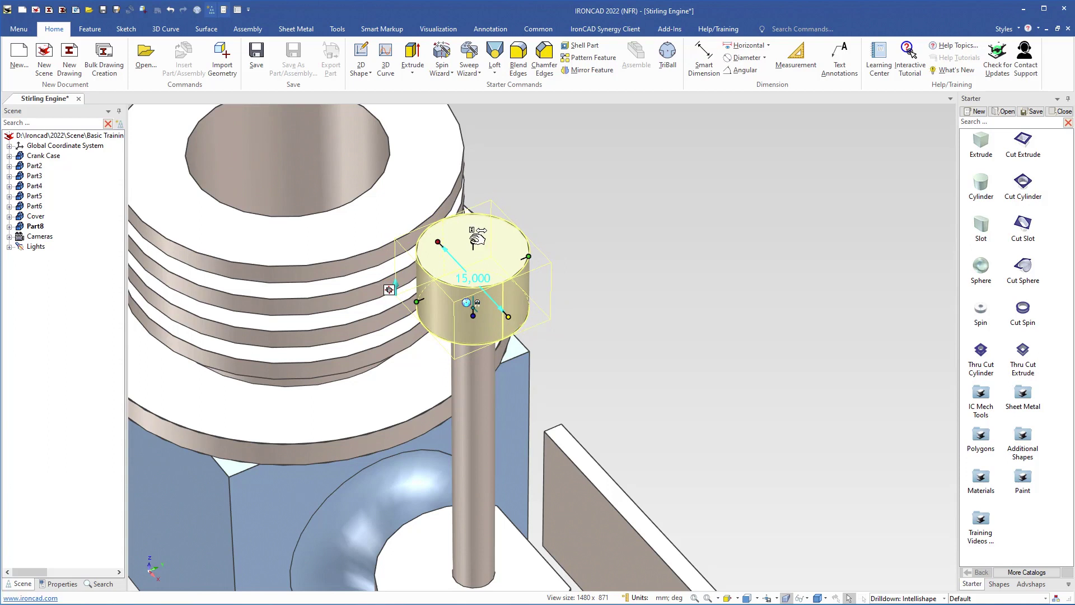
# Set the height of the 15 mm cylinder on top of the rod to 25 mm
pyautogui.moveTo(478, 238); pyautogui.dragTo(484, 132)
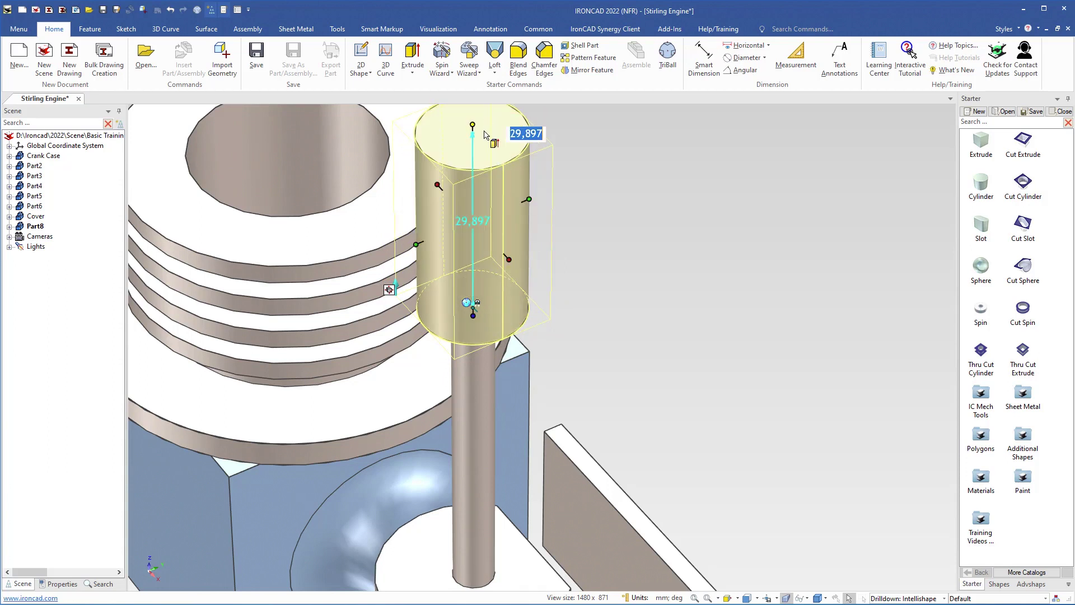
pyautogui.write('25')
pyautogui.press('Return')
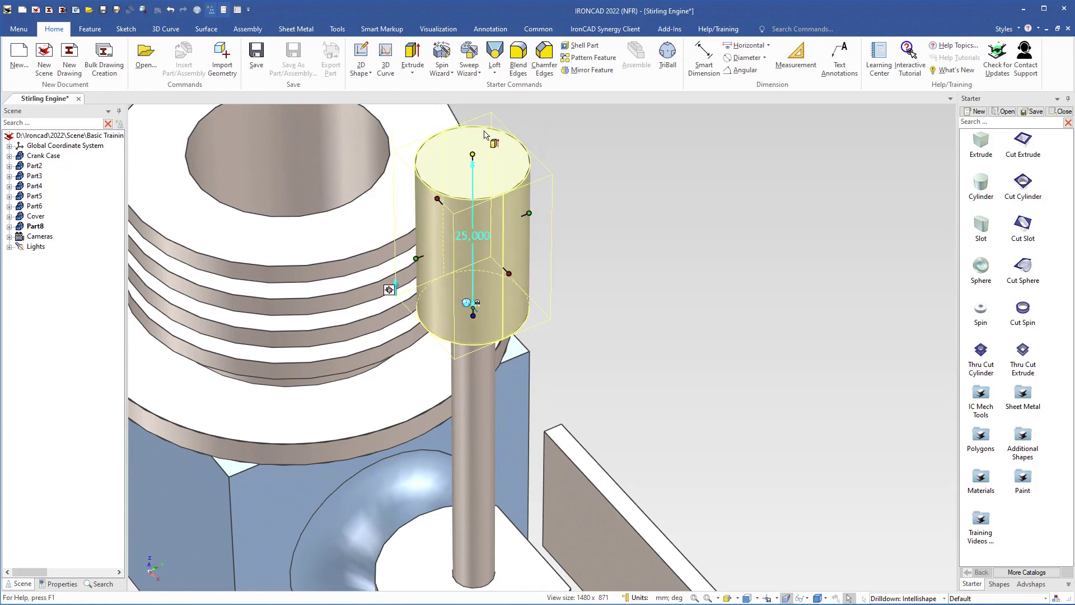
pyautogui.click(610, 251)
# Bring the whole Stirling engine into view and save the scene
pyautogui.scroll(-3, 487, 366)
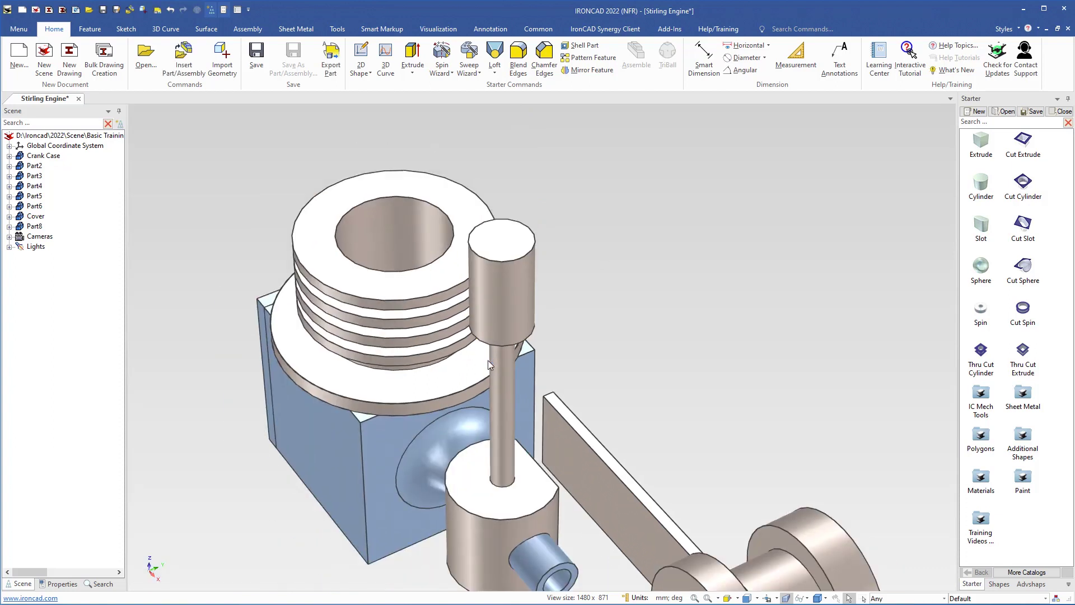
pyautogui.moveTo(489, 361); pyautogui.dragTo(506, 347, button='middle')
pyautogui.scroll(-3, 488, 361)
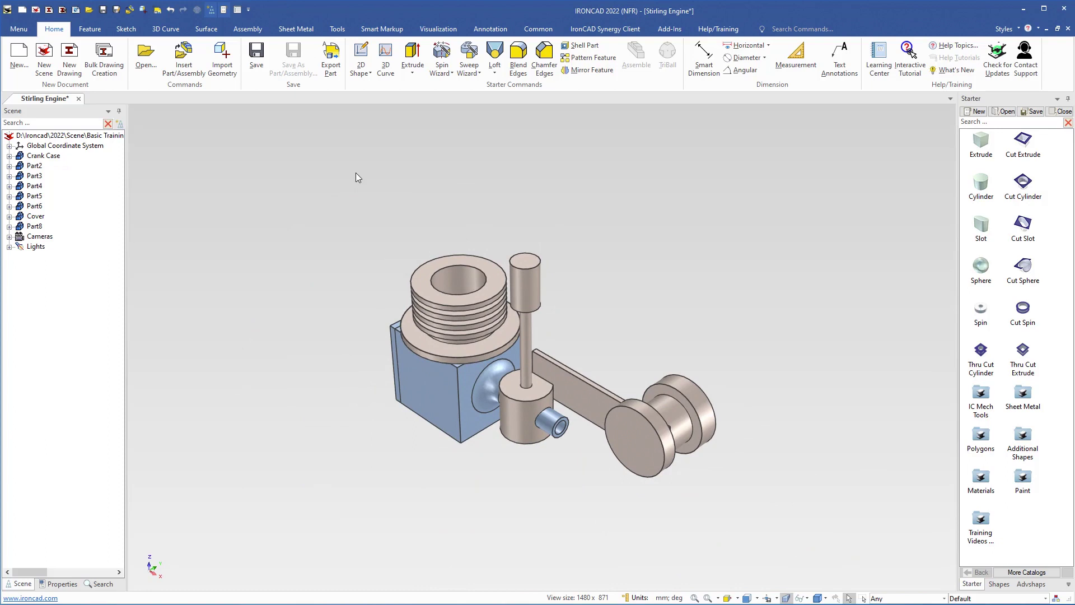
pyautogui.click(255, 39)
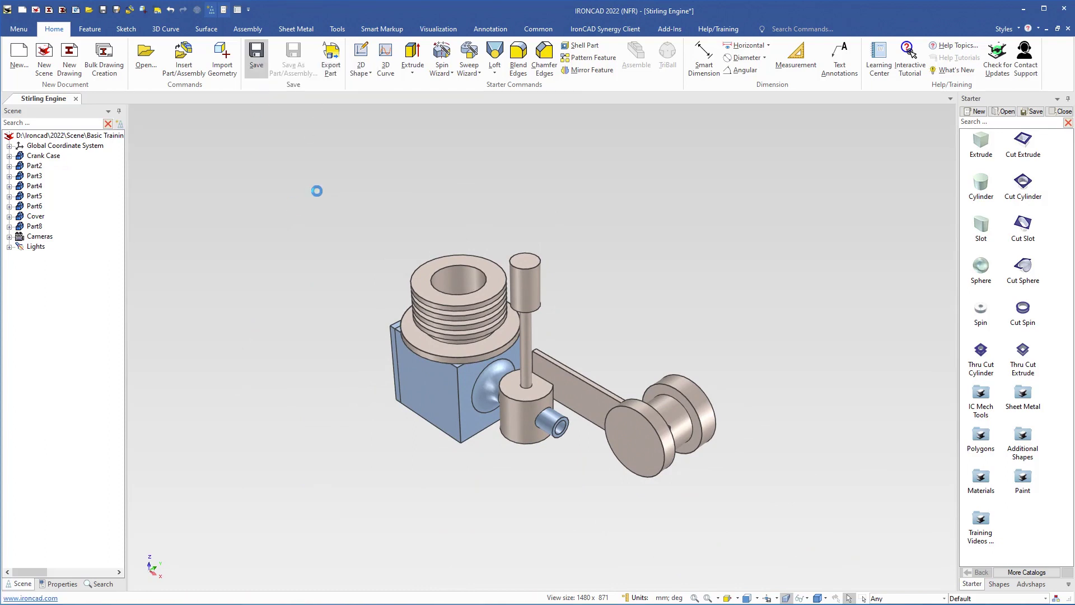